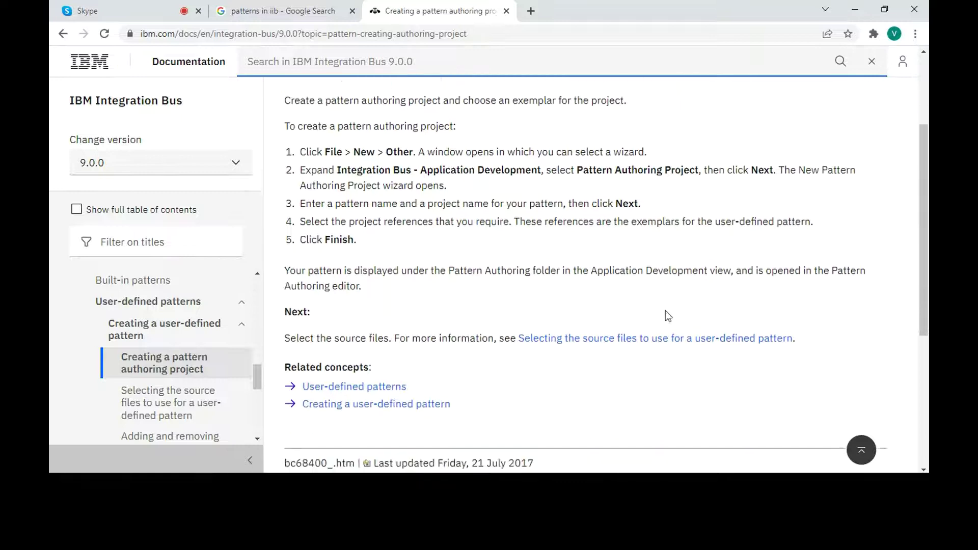
Open the topic "Selecting the source files to use for a user-defined pattern" and read its instructions
{"action": "left_click", "coordinate": [206, 410]}
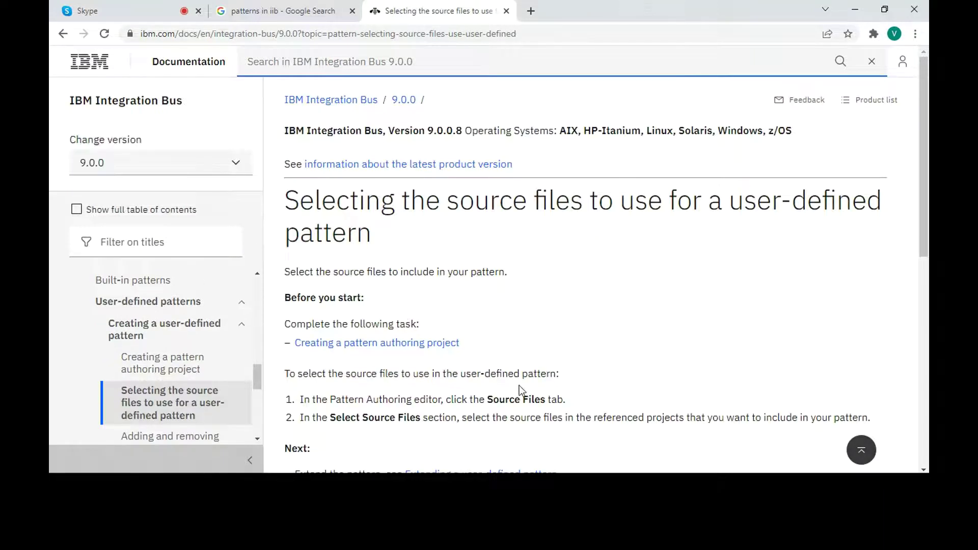
{"action": "scroll", "coordinate": [521, 390], "scroll_direction": "down", "scroll_amount": 2}
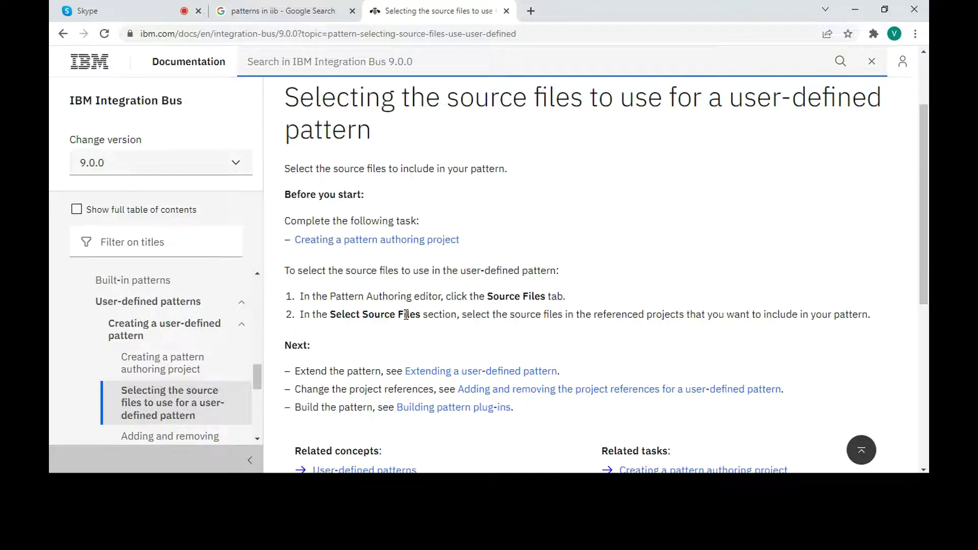
{"action": "scroll", "coordinate": [406, 314], "scroll_direction": "down", "scroll_amount": 1}
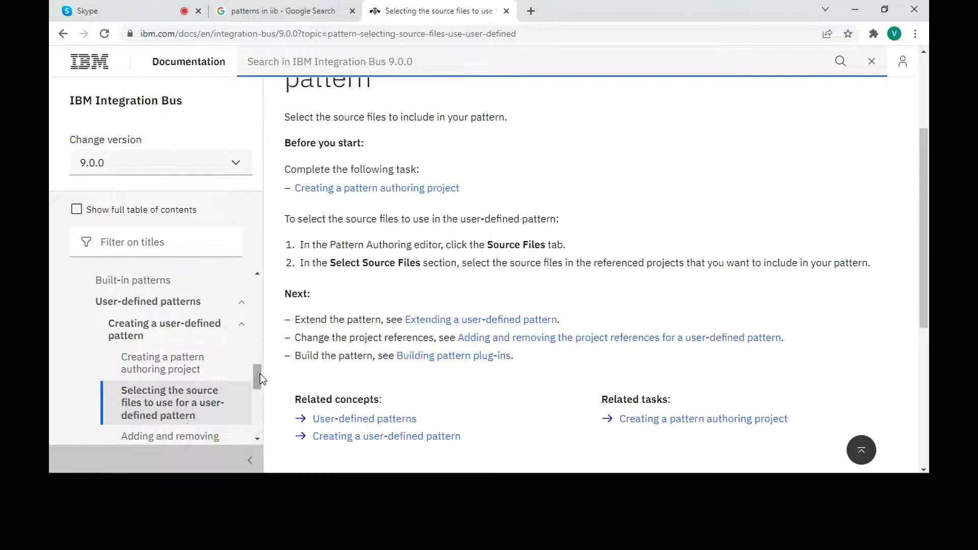
Open the topic on adding and removing project references for a user-defined pattern and read its steps
{"action": "left_click_drag", "start_coordinate": [256, 377], "coordinate": [256, 399]}
{"action": "left_click", "coordinate": [176, 314]}
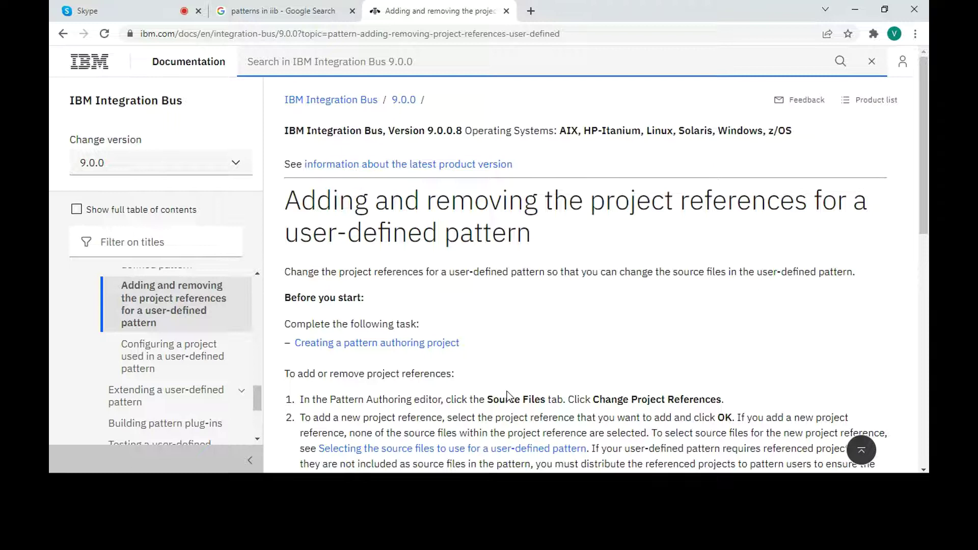
{"action": "scroll", "coordinate": [506, 391], "scroll_direction": "down", "scroll_amount": 3}
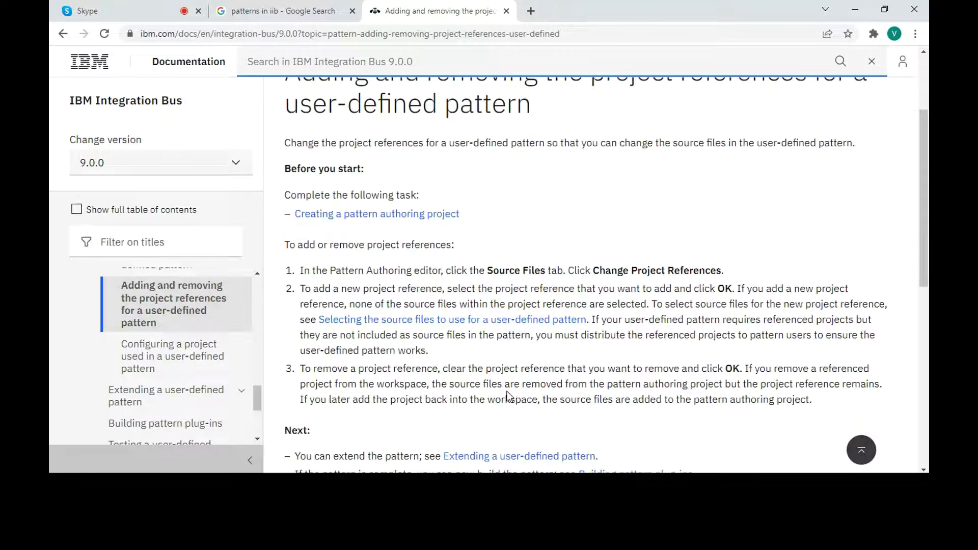
{"action": "scroll", "coordinate": [457, 382], "scroll_direction": "down", "scroll_amount": 1}
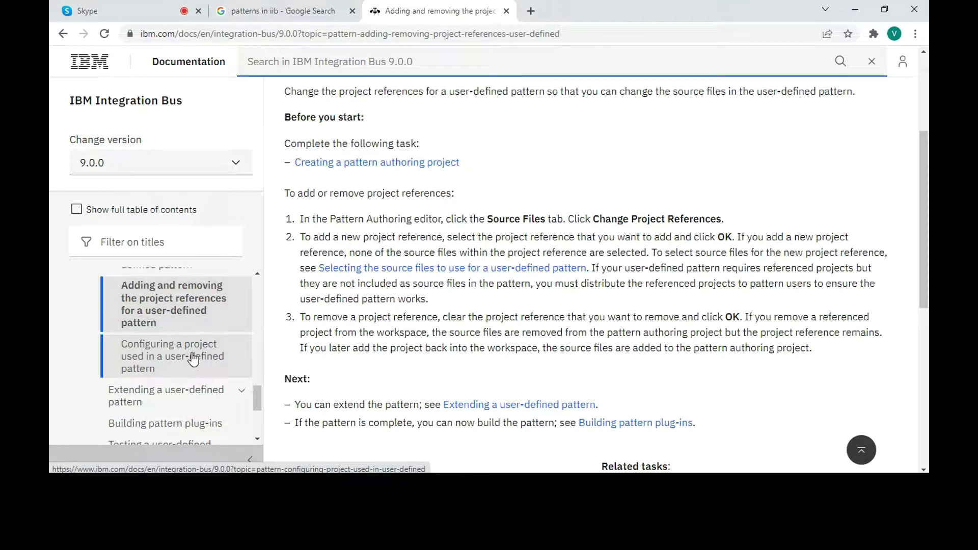
Read the topics "Configuring a project used in a user-defined pattern" and "Extending a user-defined pattern"
{"action": "left_click", "coordinate": [193, 358]}
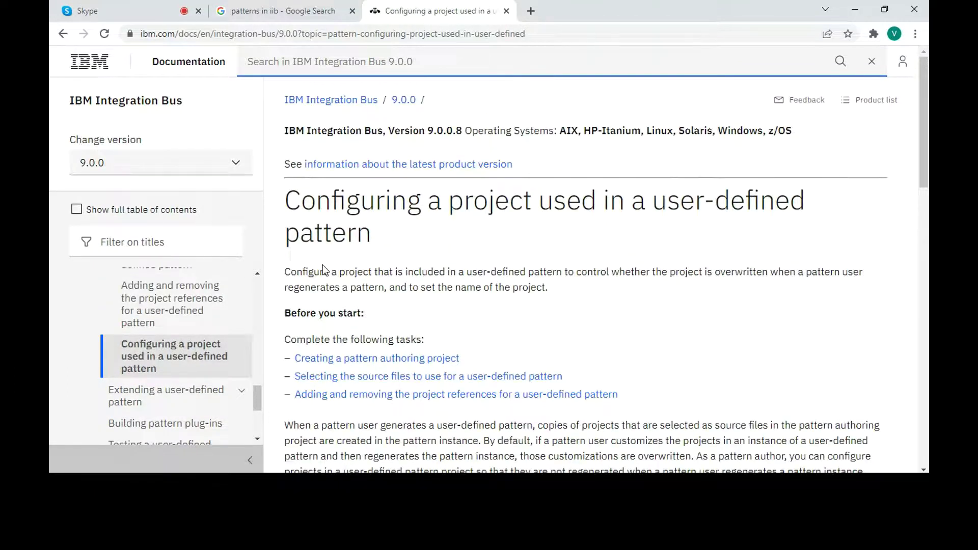
{"action": "scroll", "coordinate": [323, 265], "scroll_direction": "down", "scroll_amount": 7}
{"action": "scroll", "coordinate": [323, 265], "scroll_direction": "down", "scroll_amount": 3}
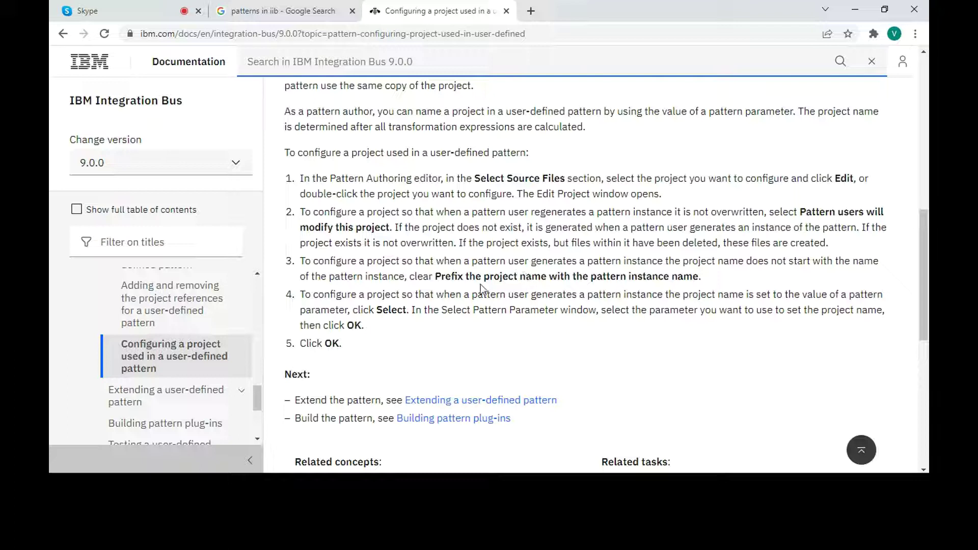
{"action": "left_click", "coordinate": [176, 395]}
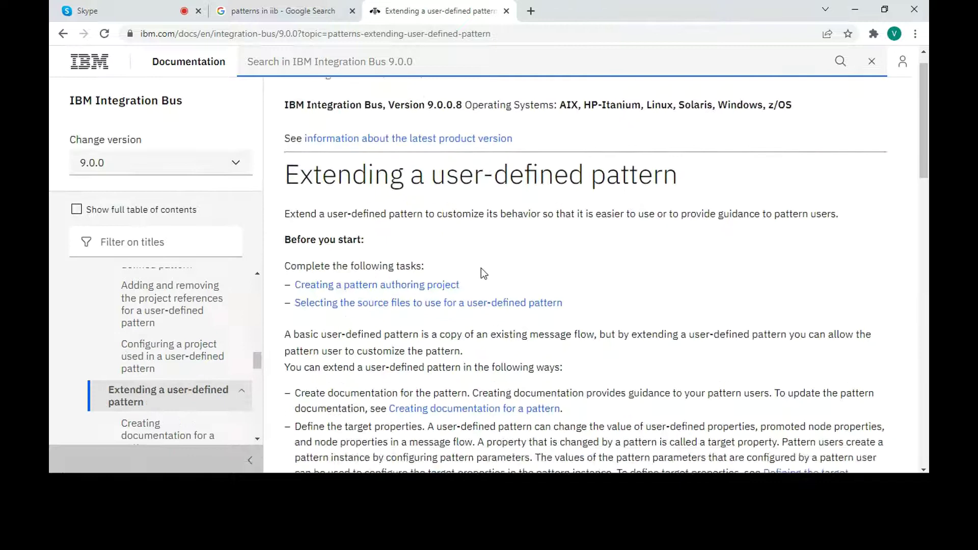
{"action": "scroll", "coordinate": [481, 268], "scroll_direction": "down", "scroll_amount": 10}
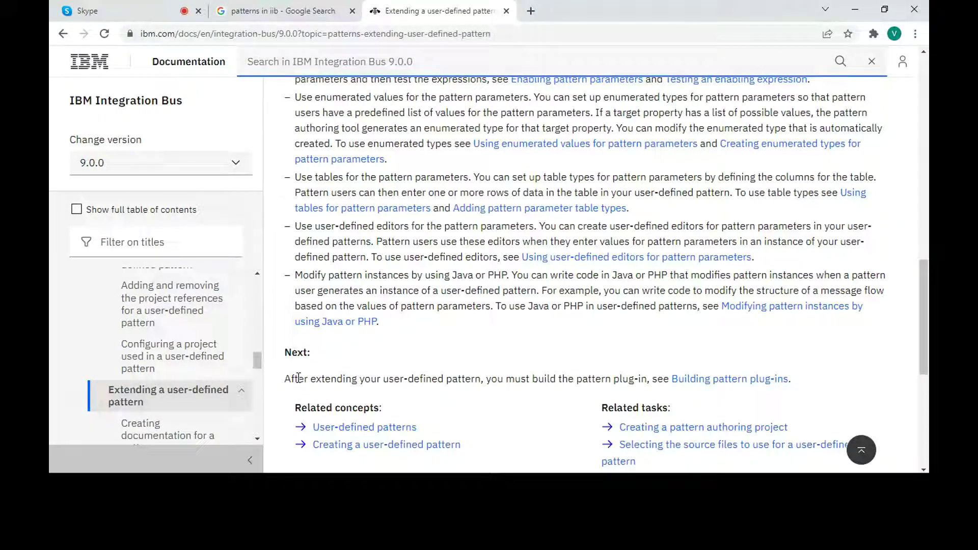
Open the topic "Creating documentation for a pattern" and read how to edit the specification, highlighting "HTML" in step 3
{"action": "left_click_drag", "start_coordinate": [258, 362], "coordinate": [257, 376]}
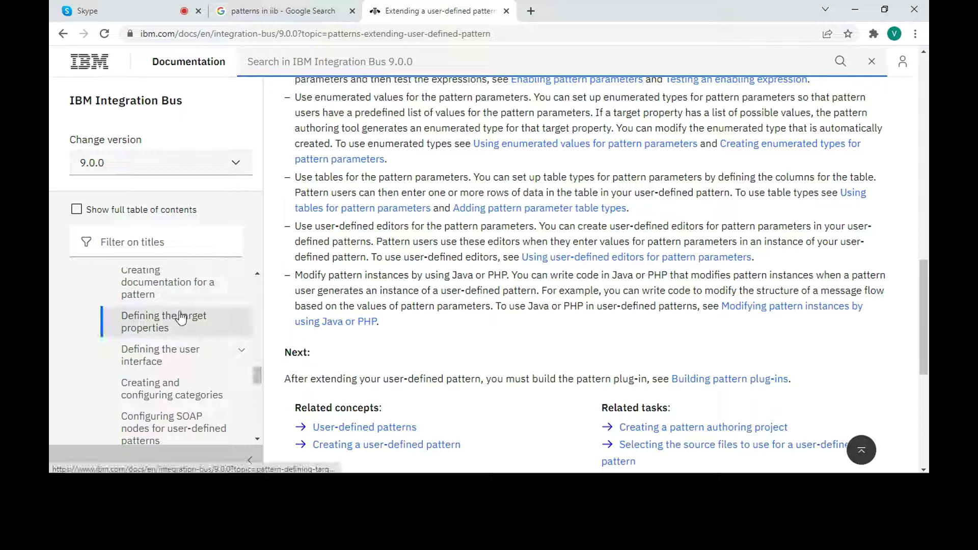
{"action": "left_click", "coordinate": [148, 281]}
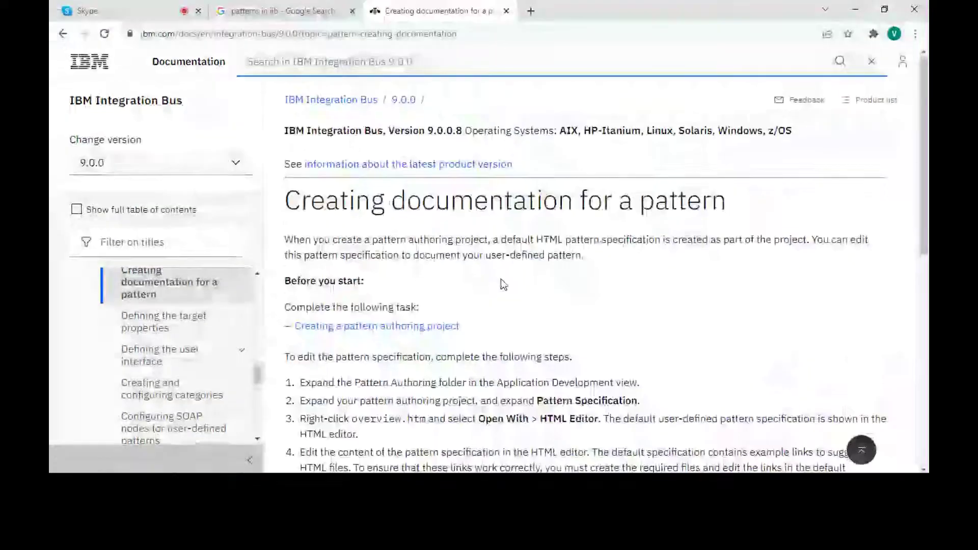
{"action": "scroll", "coordinate": [501, 282], "scroll_direction": "down", "scroll_amount": 2}
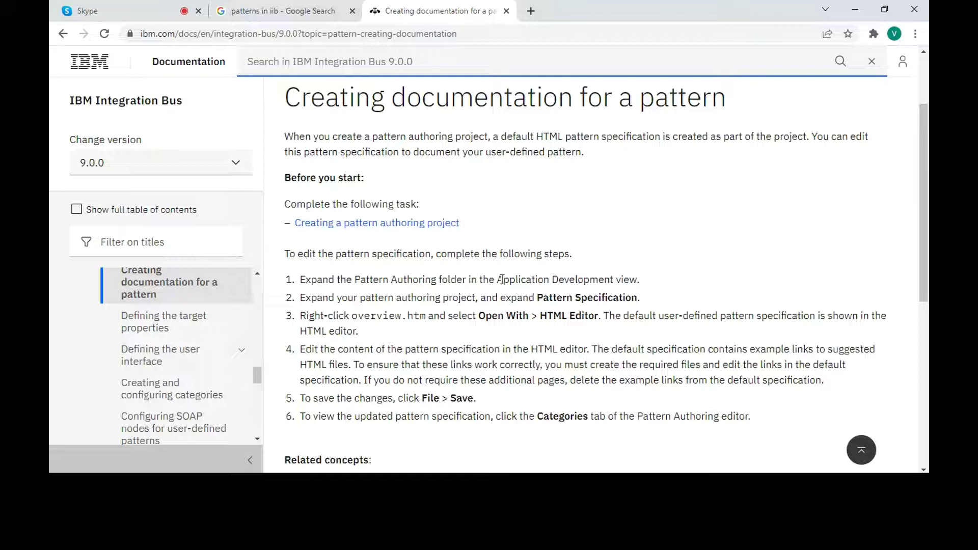
{"action": "double_click", "coordinate": [558, 317]}
{"action": "scroll", "coordinate": [557, 317], "scroll_direction": "down", "scroll_amount": 1}
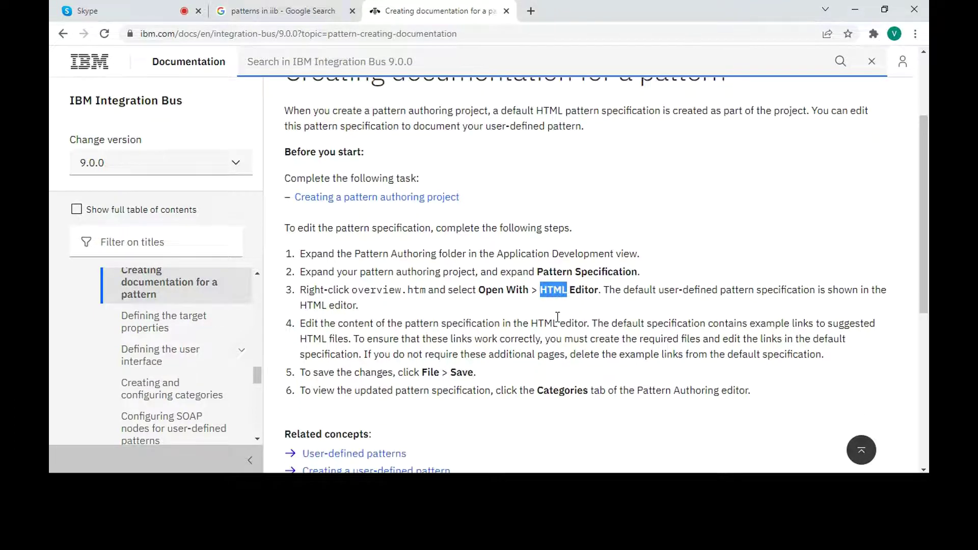
Read the topics "Defining the target properties" and "Defining the user interface", including the options for pattern parameters
{"action": "left_click", "coordinate": [184, 323]}
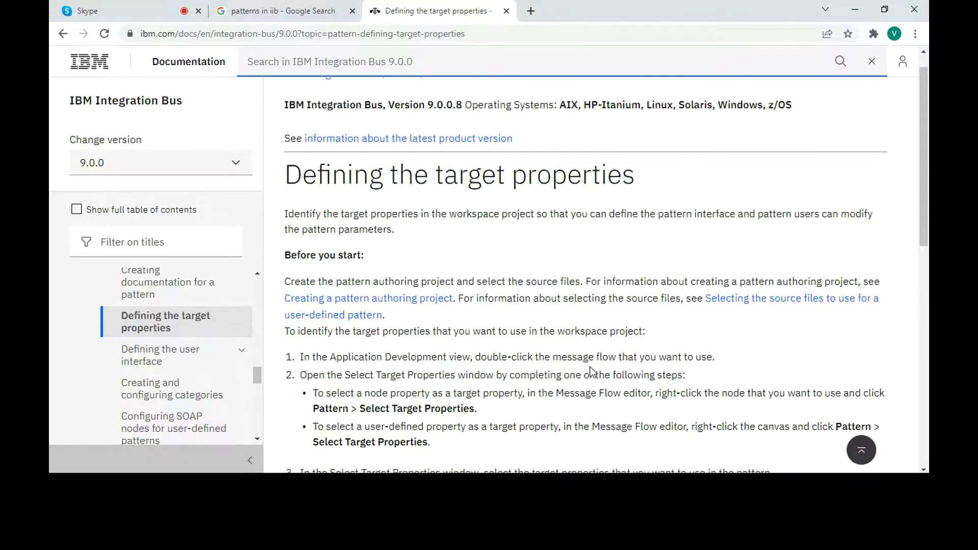
{"action": "scroll", "coordinate": [590, 367], "scroll_direction": "down", "scroll_amount": 3}
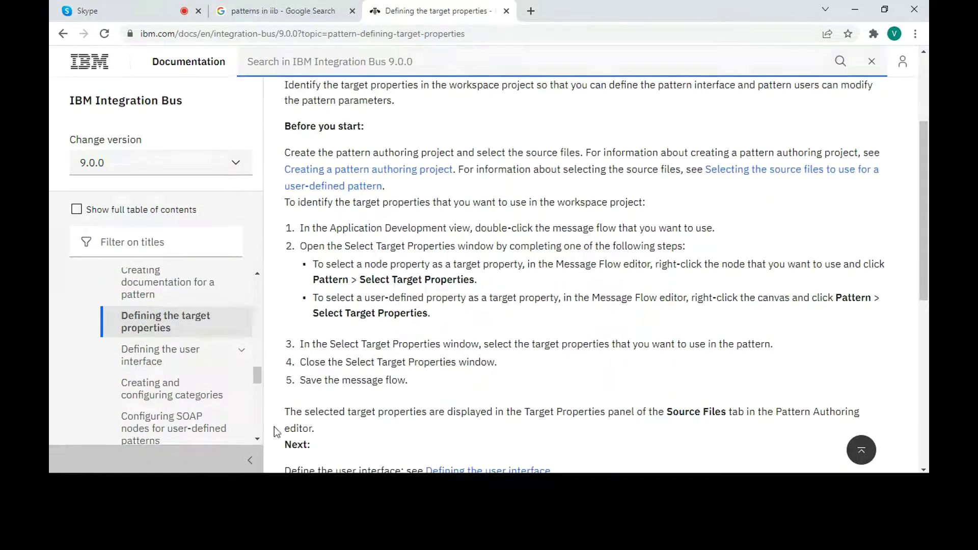
{"action": "left_click", "coordinate": [160, 355]}
{"action": "scroll", "coordinate": [472, 368], "scroll_direction": "down", "scroll_amount": 4}
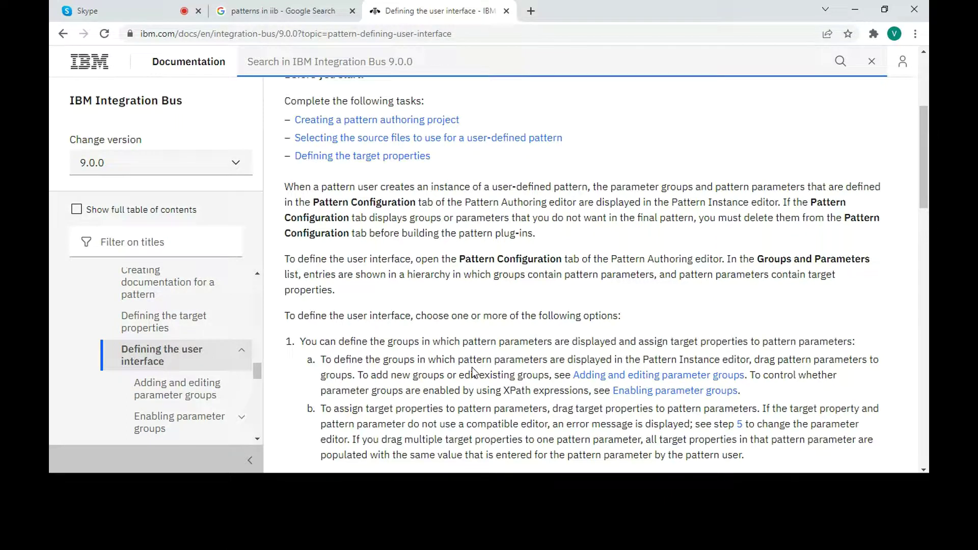
{"action": "scroll", "coordinate": [472, 368], "scroll_direction": "down", "scroll_amount": 5}
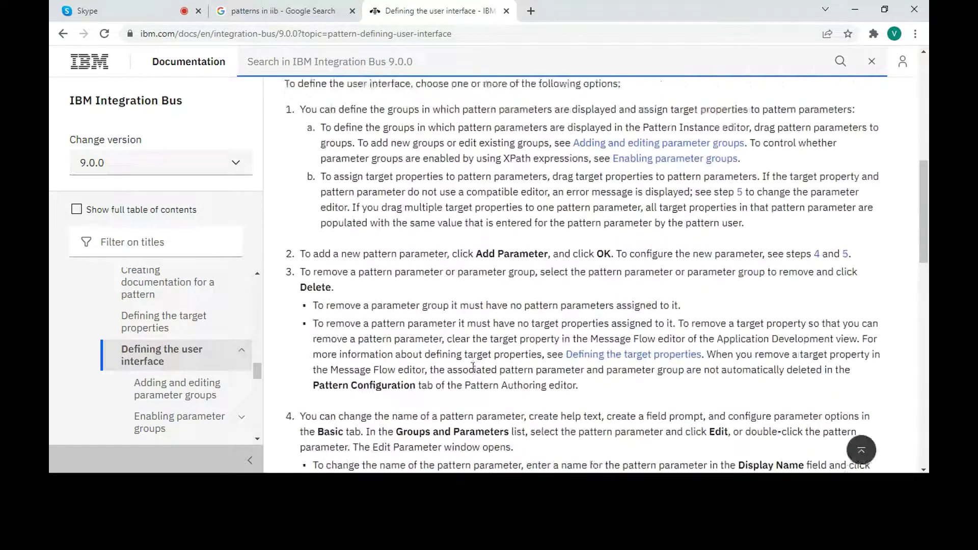
{"action": "scroll", "coordinate": [472, 367], "scroll_direction": "down", "scroll_amount": 5}
{"action": "scroll", "coordinate": [474, 366], "scroll_direction": "up", "scroll_amount": 3}
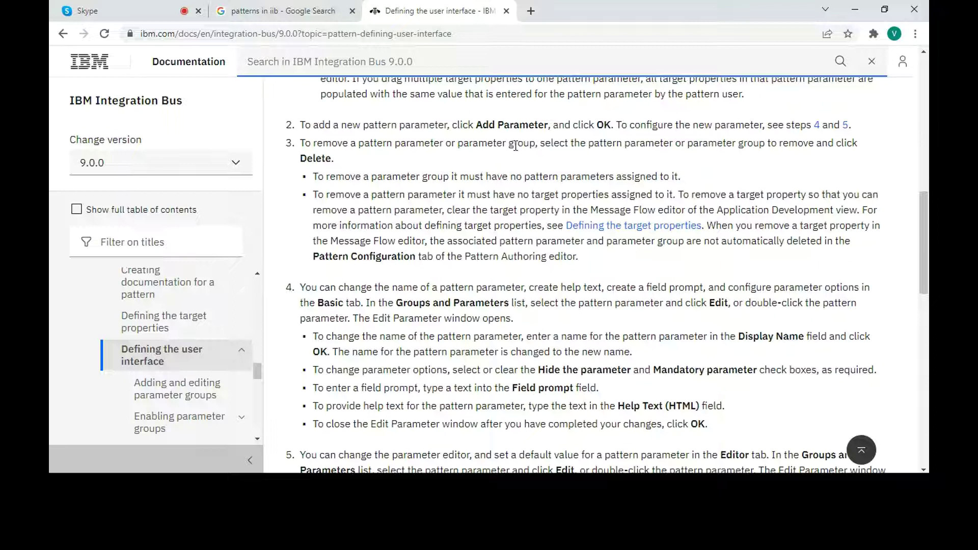
{"action": "scroll", "coordinate": [515, 147], "scroll_direction": "down", "scroll_amount": 1}
{"action": "scroll", "coordinate": [516, 146], "scroll_direction": "down", "scroll_amount": 6}
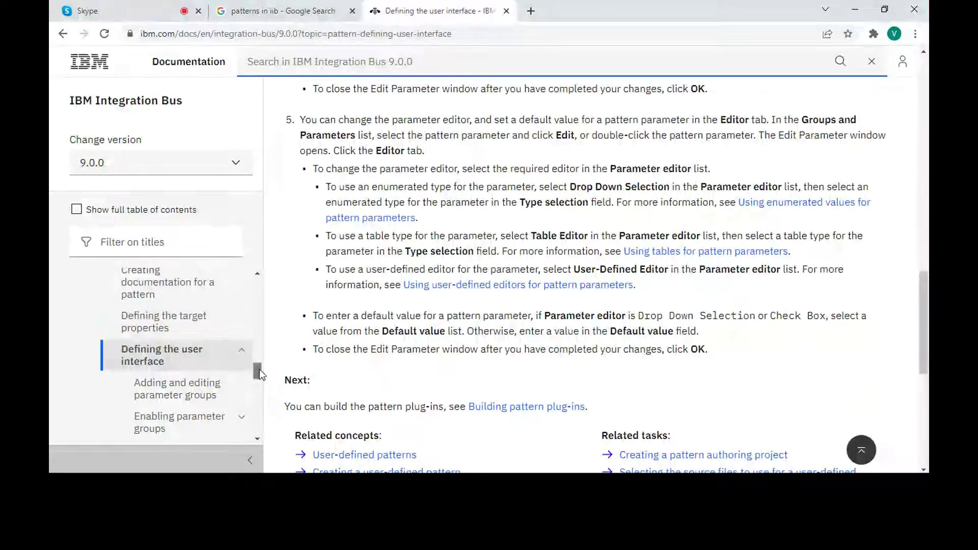
Open the topic "Modifying pattern instances by using Java or PHP" and read it, highlighting "Java" in the section on choosing a language
{"action": "scroll", "coordinate": [260, 380], "scroll_direction": "down", "scroll_amount": 5}
{"action": "left_click_drag", "start_coordinate": [262, 393], "coordinate": [267, 404]}
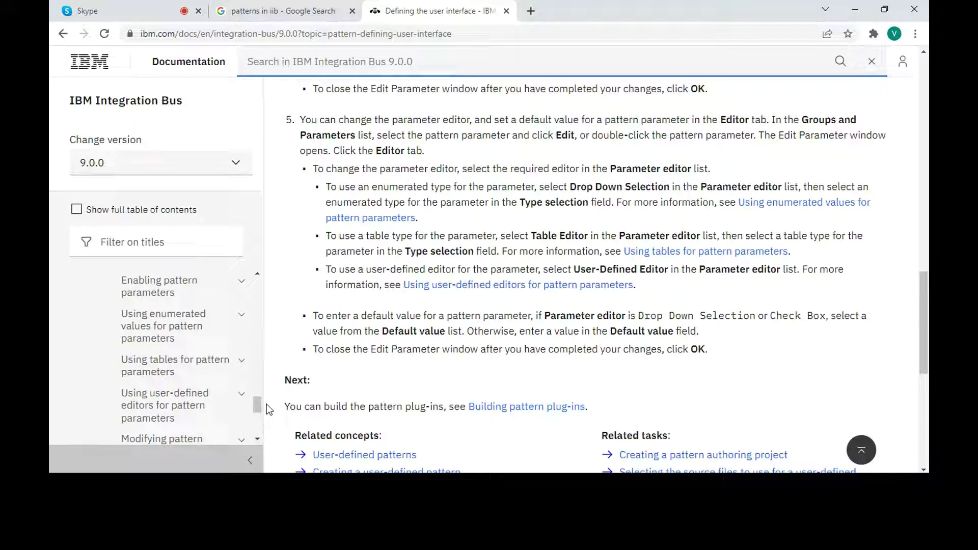
{"action": "left_click_drag", "start_coordinate": [258, 413], "coordinate": [256, 421]}
{"action": "left_click", "coordinate": [154, 389]}
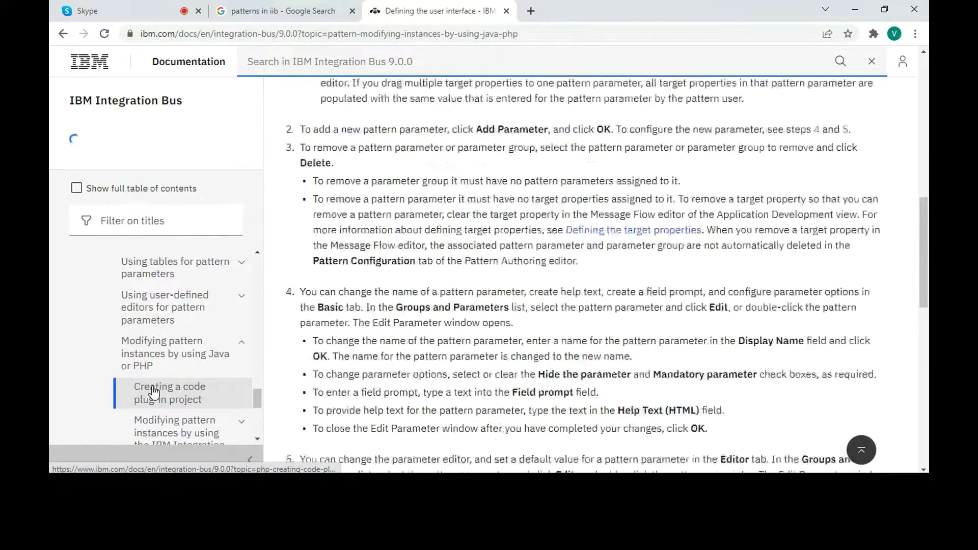
{"action": "scroll", "coordinate": [485, 266], "scroll_direction": "down", "scroll_amount": 5}
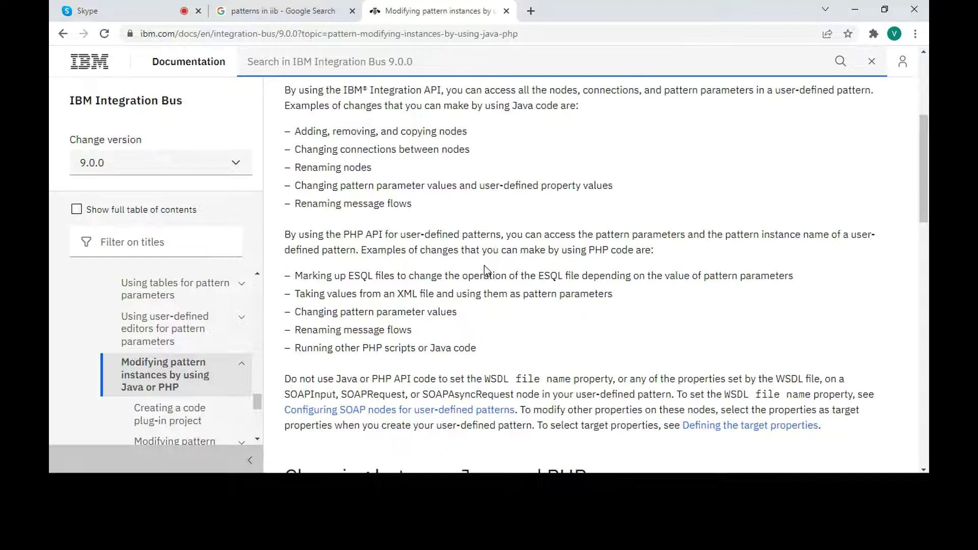
{"action": "scroll", "coordinate": [484, 264], "scroll_direction": "down", "scroll_amount": 7}
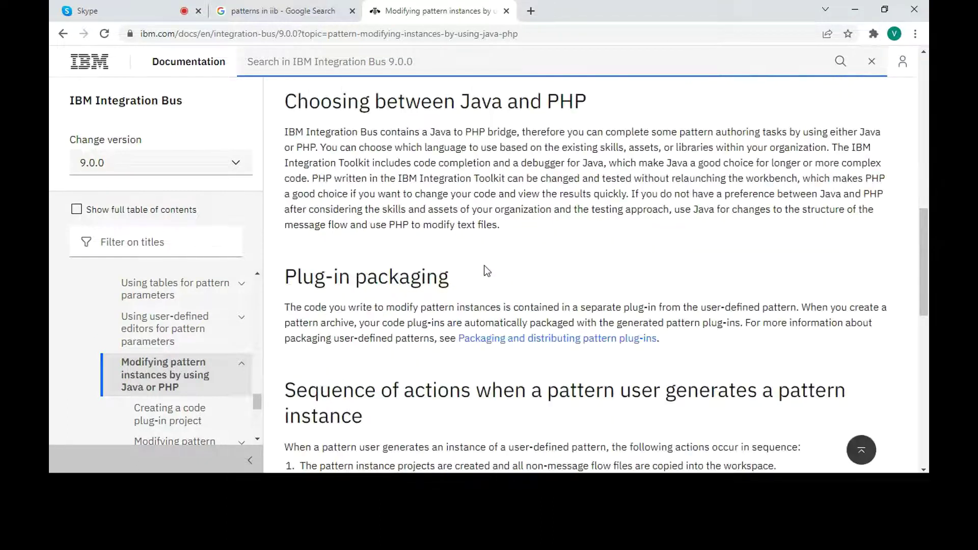
{"action": "scroll", "coordinate": [484, 265], "scroll_direction": "down", "scroll_amount": 8}
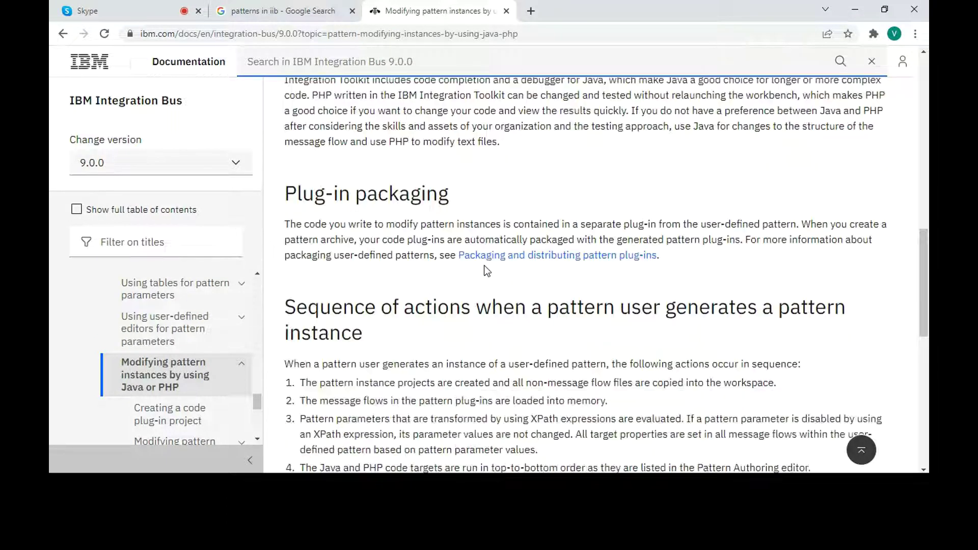
{"action": "scroll", "coordinate": [484, 265], "scroll_direction": "up", "scroll_amount": 8}
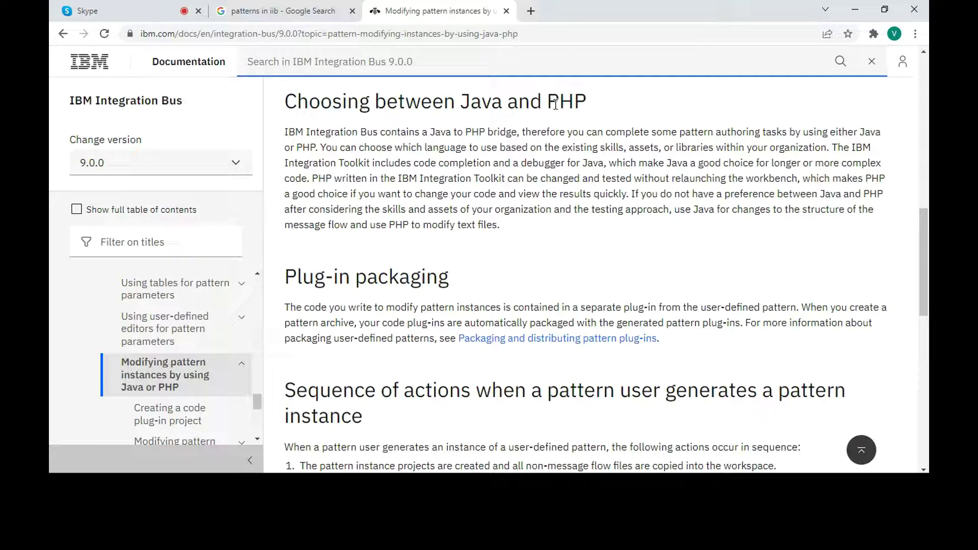
{"action": "double_click", "coordinate": [483, 108]}
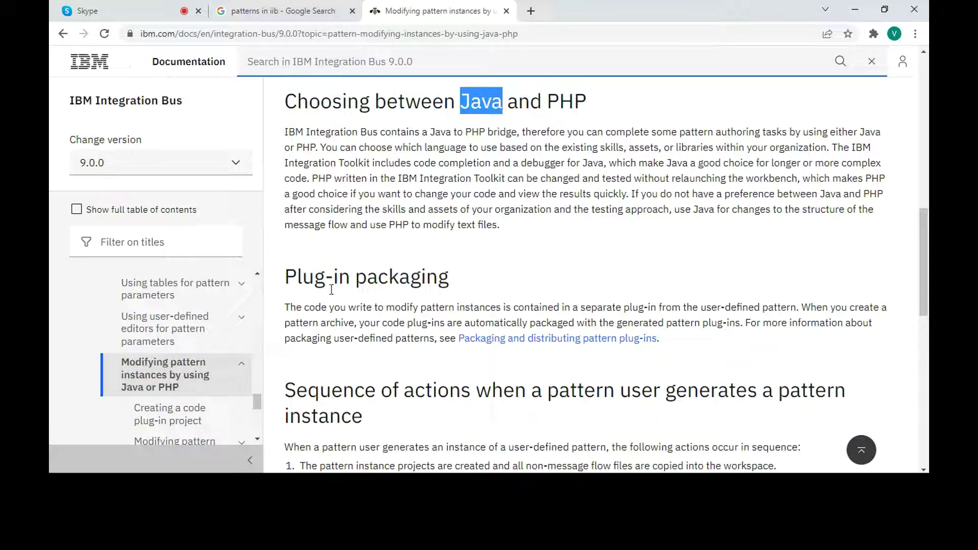
{"action": "left_click_drag", "start_coordinate": [257, 406], "coordinate": [261, 426]}
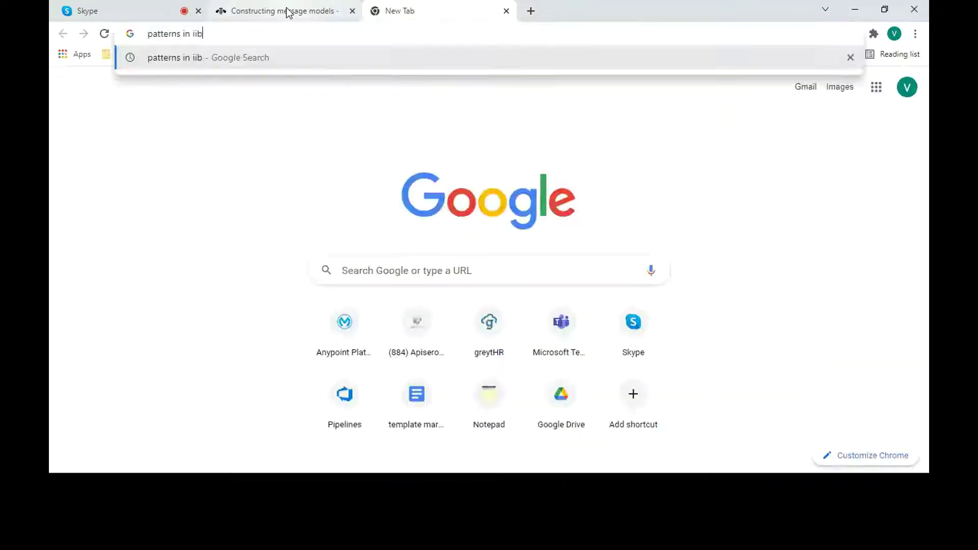
Search Google Images for "patterns in iib" and examine the SlideShare image "Configure Web Pattern Parameters" up close
{"action": "key", "text": "Return"}
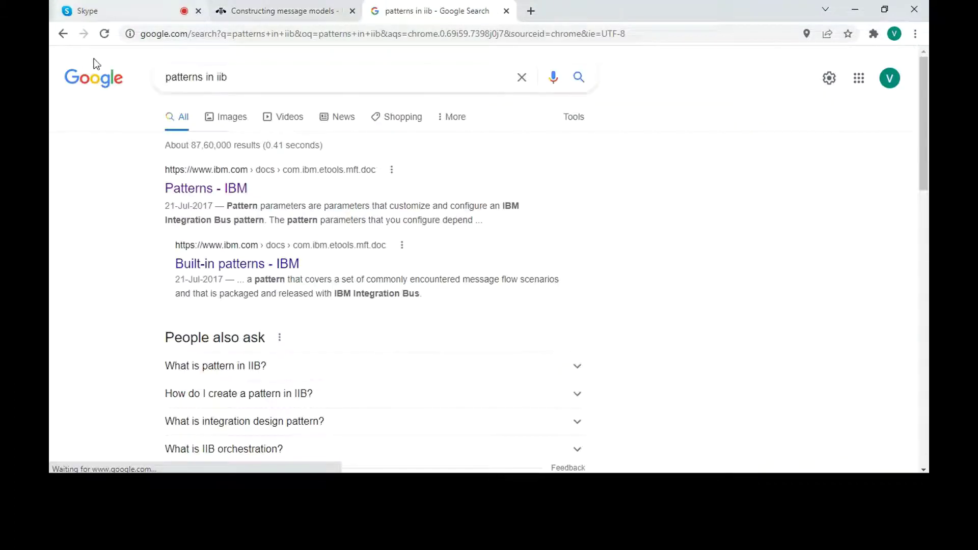
{"action": "left_click", "coordinate": [218, 125]}
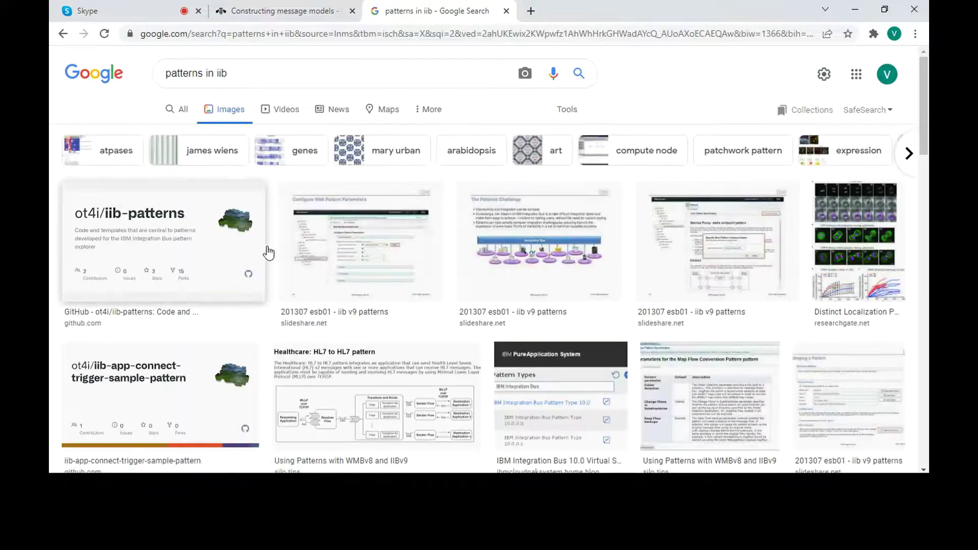
{"action": "left_click", "coordinate": [317, 256]}
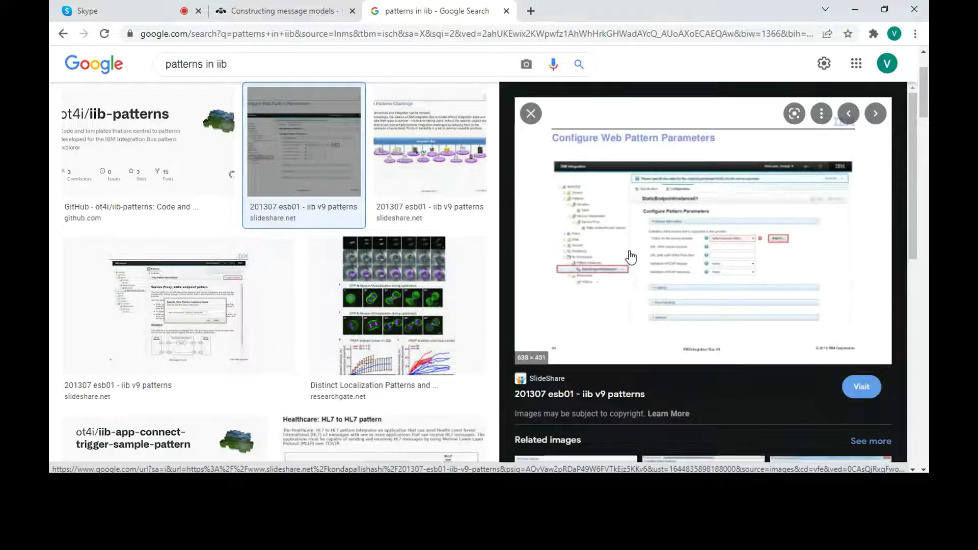
{"action": "scroll", "coordinate": [630, 258], "scroll_direction": "up", "scroll_amount": 5}
{"action": "scroll", "coordinate": [631, 257], "scroll_direction": "down", "scroll_amount": 2}
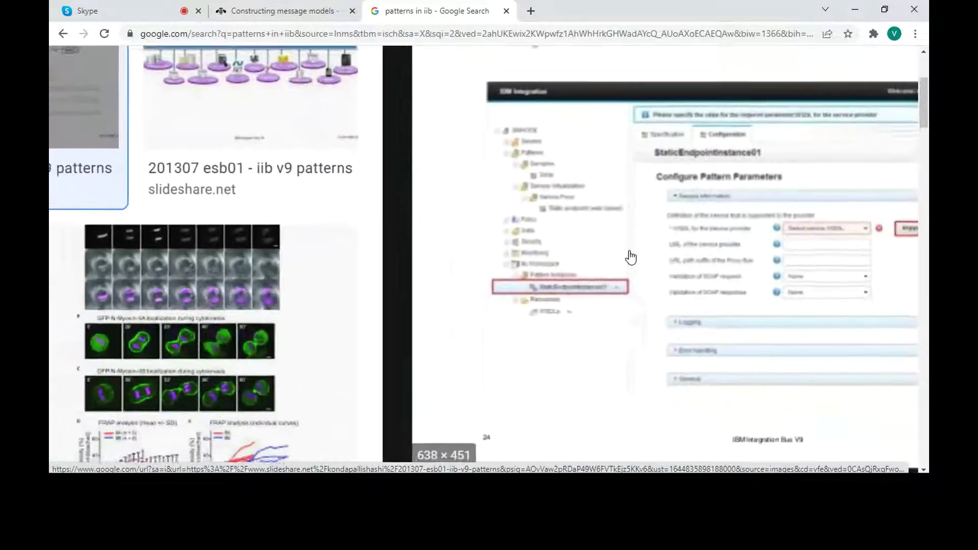
{"action": "scroll", "coordinate": [631, 257], "scroll_direction": "down", "scroll_amount": 3}
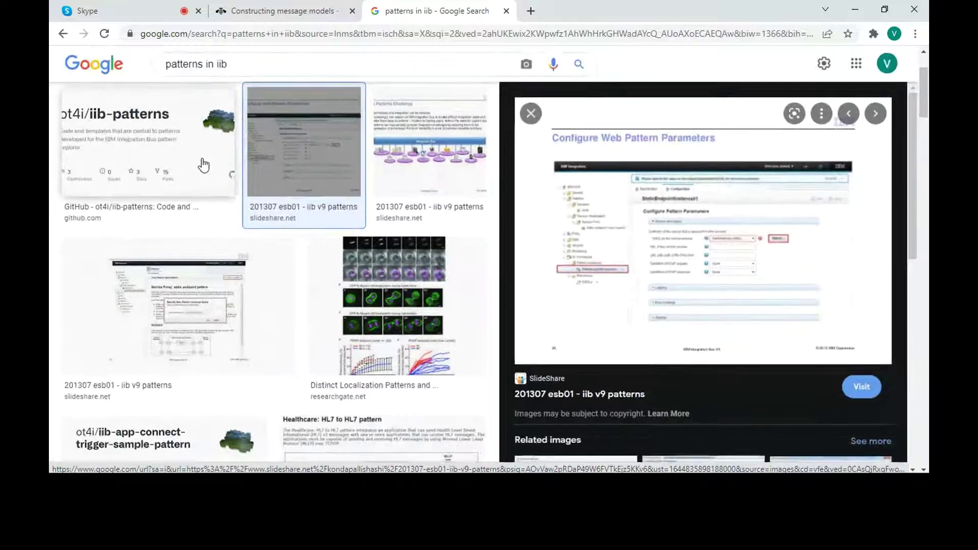
Preview the ot4i/iib-patterns image result and open its GitHub repository in a new browser tab
{"action": "left_click", "coordinate": [195, 167]}
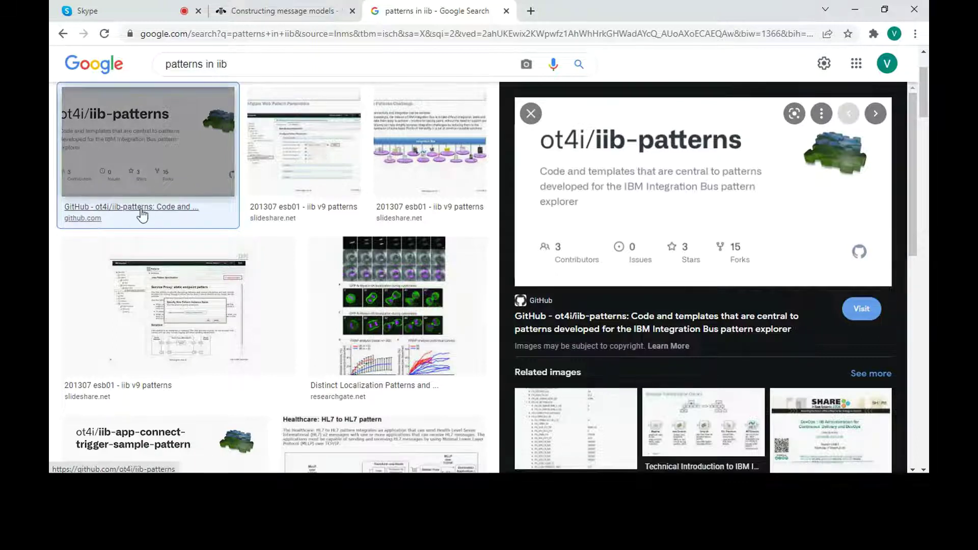
{"action": "middle_click", "coordinate": [187, 172]}
{"action": "left_click", "coordinate": [582, 10]}
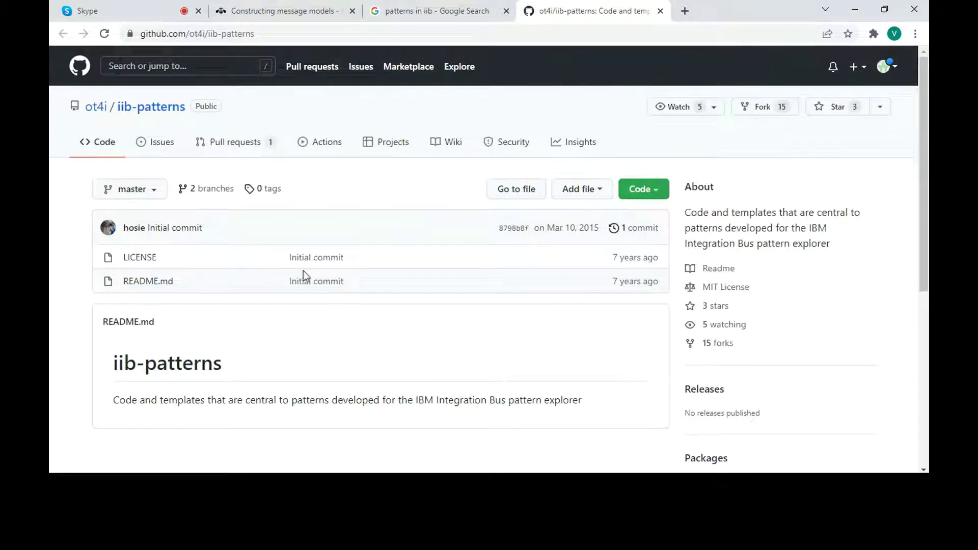
Switch the iib-patterns repository to the gh-pages branch and read through its commit history
{"action": "left_click", "coordinate": [137, 190]}
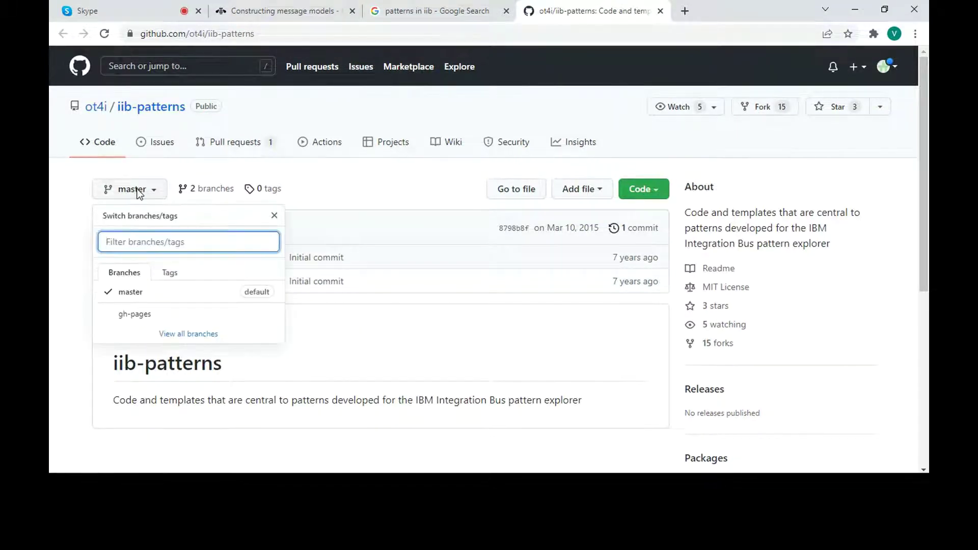
{"action": "left_click", "coordinate": [140, 315]}
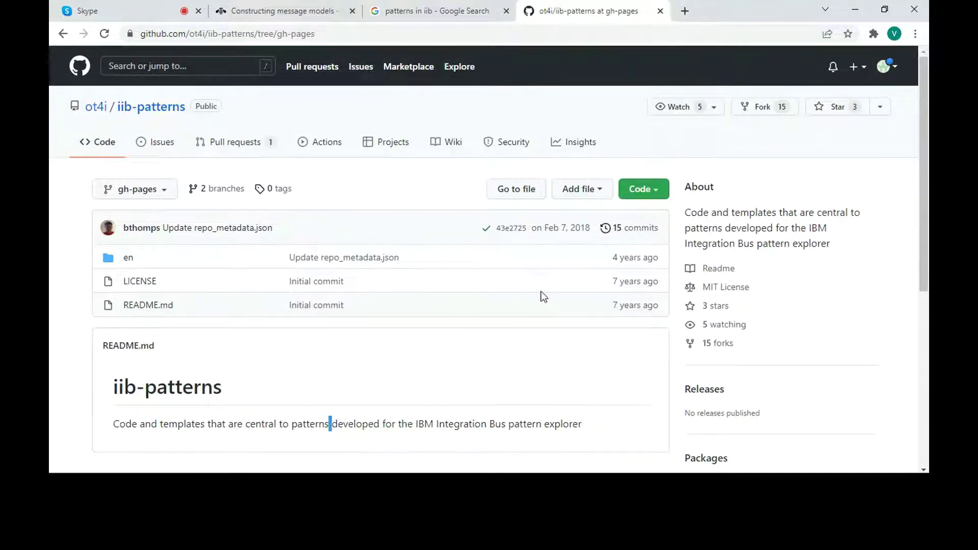
{"action": "left_click", "coordinate": [642, 229]}
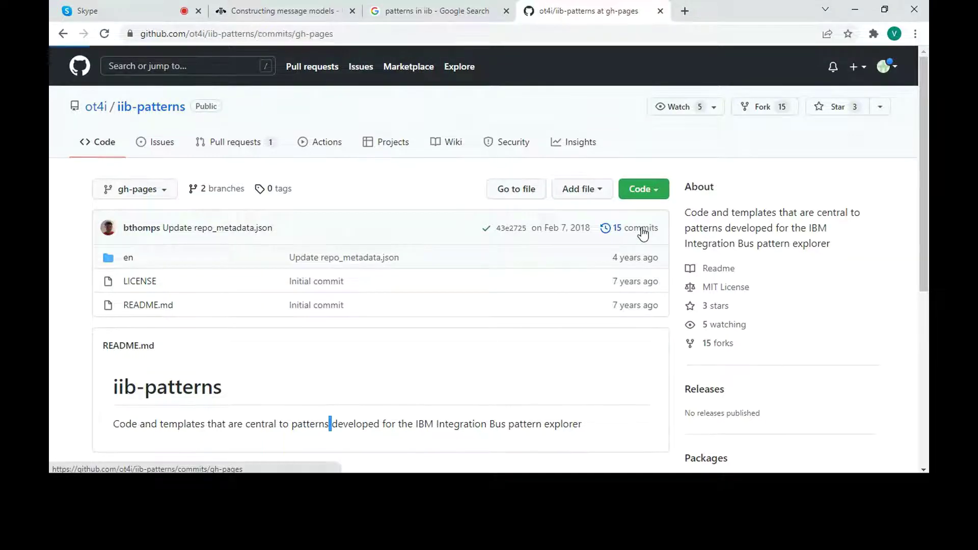
{"action": "scroll", "coordinate": [640, 227], "scroll_direction": "down", "scroll_amount": 1}
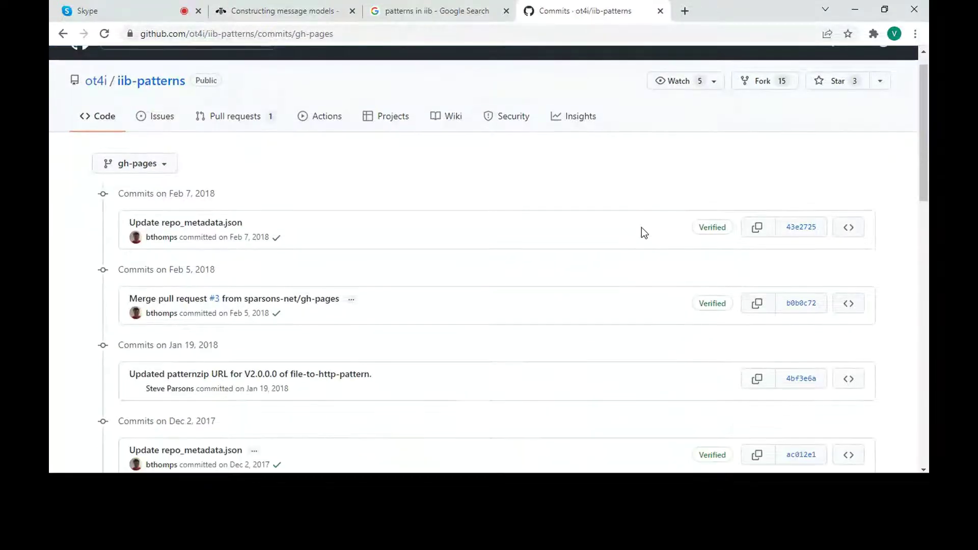
{"action": "scroll", "coordinate": [641, 227], "scroll_direction": "down", "scroll_amount": 13}
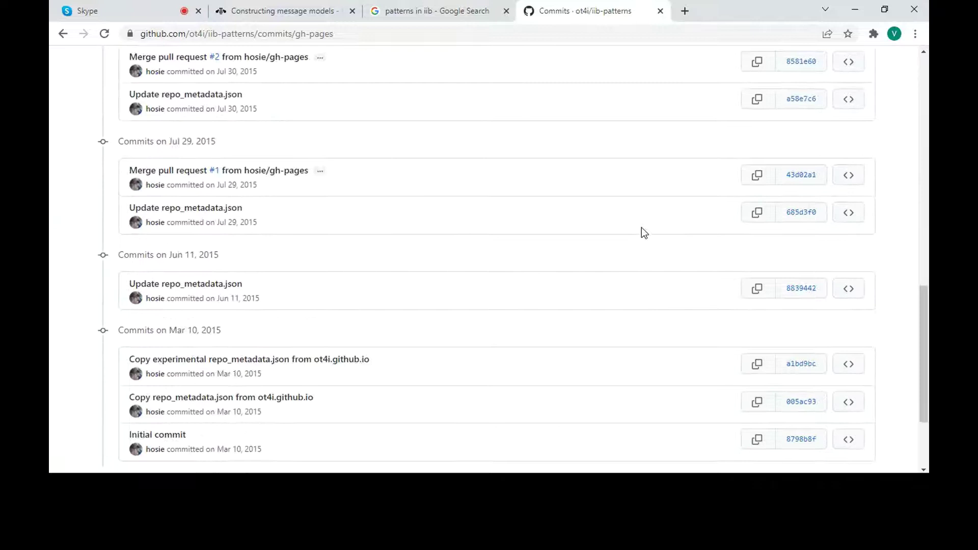
Open the Jul 29, 2015 commit 685d3f0 in a new tab and examine its changes, highlighting "feature_group_name" and the FileToHTTPPattern.patternzip URL line
{"action": "middle_click", "coordinate": [197, 206]}
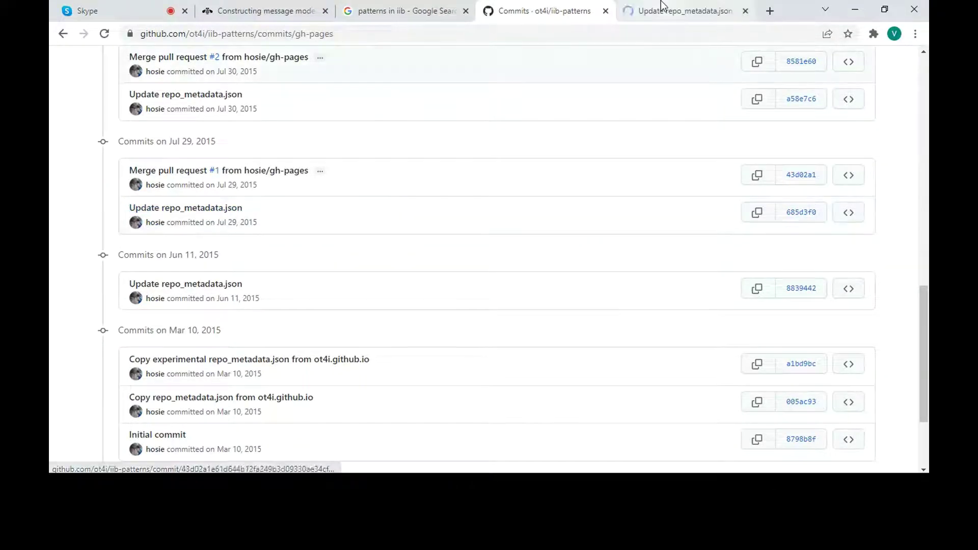
{"action": "left_click", "coordinate": [662, 7]}
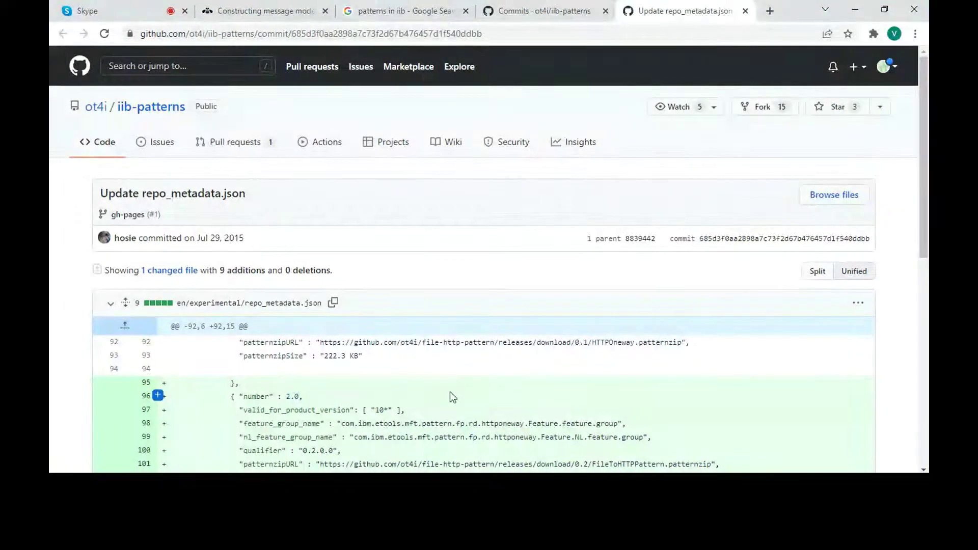
{"action": "double_click", "coordinate": [299, 424]}
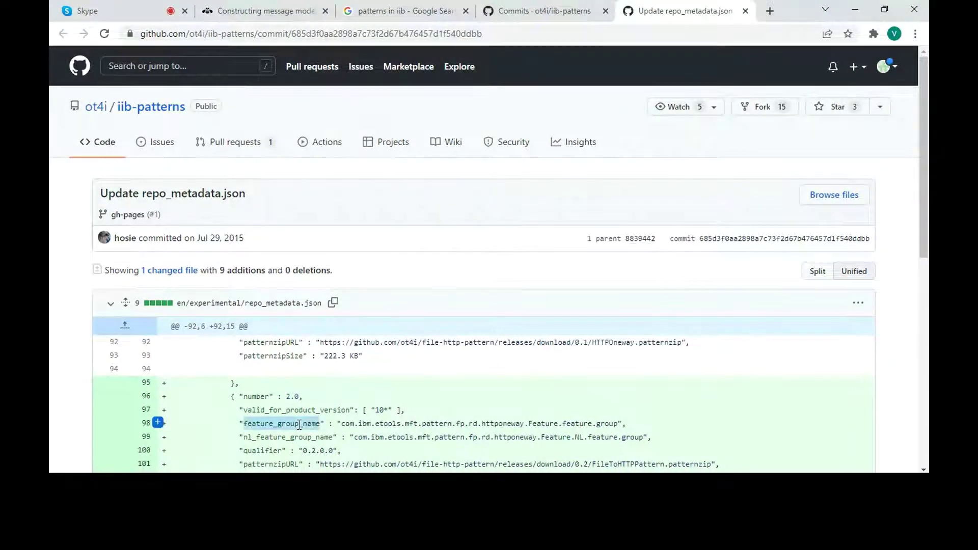
{"action": "scroll", "coordinate": [298, 424], "scroll_direction": "down", "scroll_amount": 4}
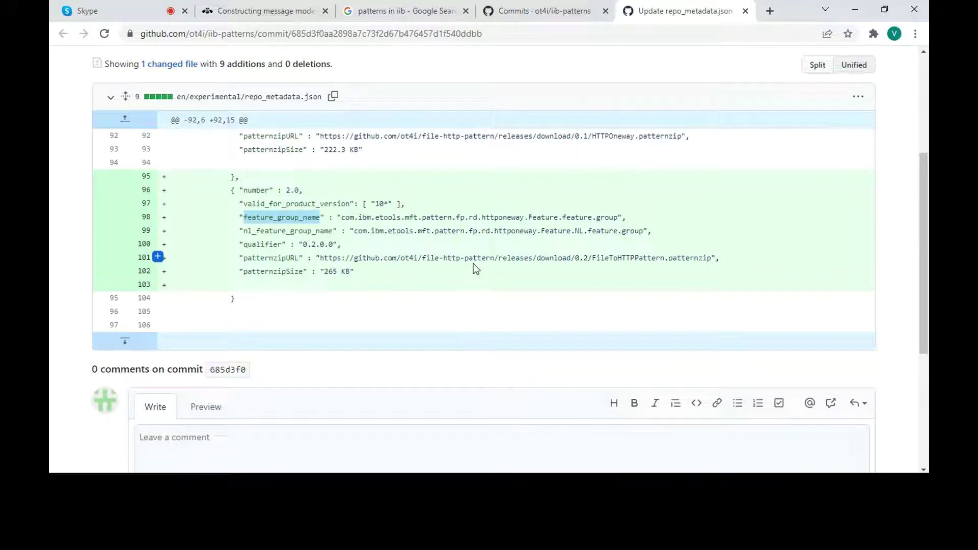
{"action": "triple_click", "coordinate": [433, 253]}
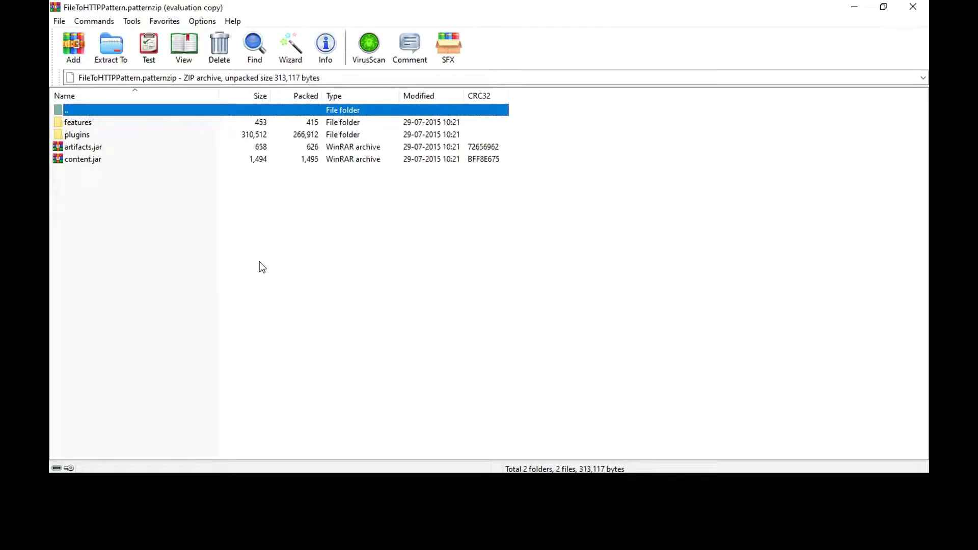
Look through the top level of the FileToHTTPPattern.patternzip archive, checking the features and plugins folders, artifacts.jar and content.jar
{"action": "key", "text": "Down"}
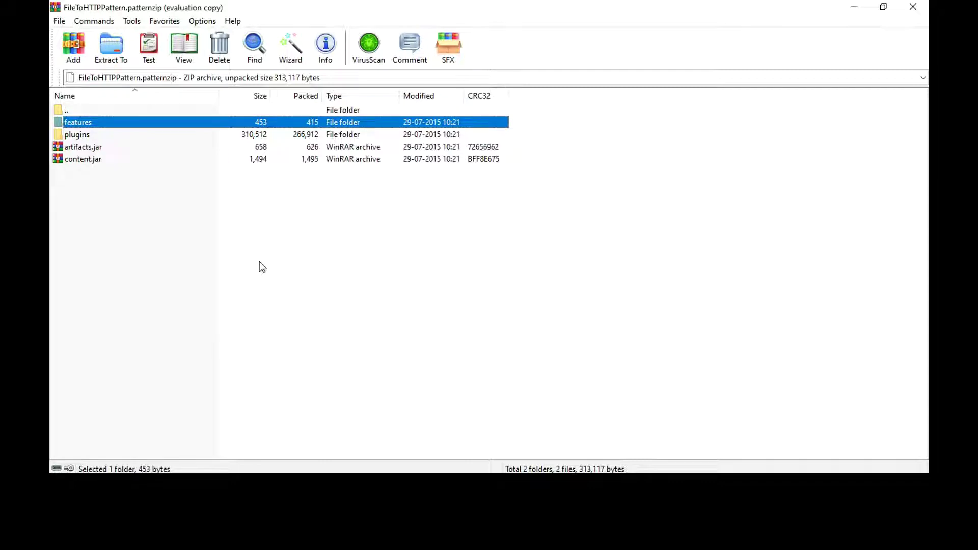
{"action": "key", "text": "Return"}
{"action": "key", "text": "Return"}
{"action": "key", "text": "Down"}
{"action": "key", "text": "Return"}
{"action": "key", "text": "Return"}
{"action": "key", "text": "Down"}
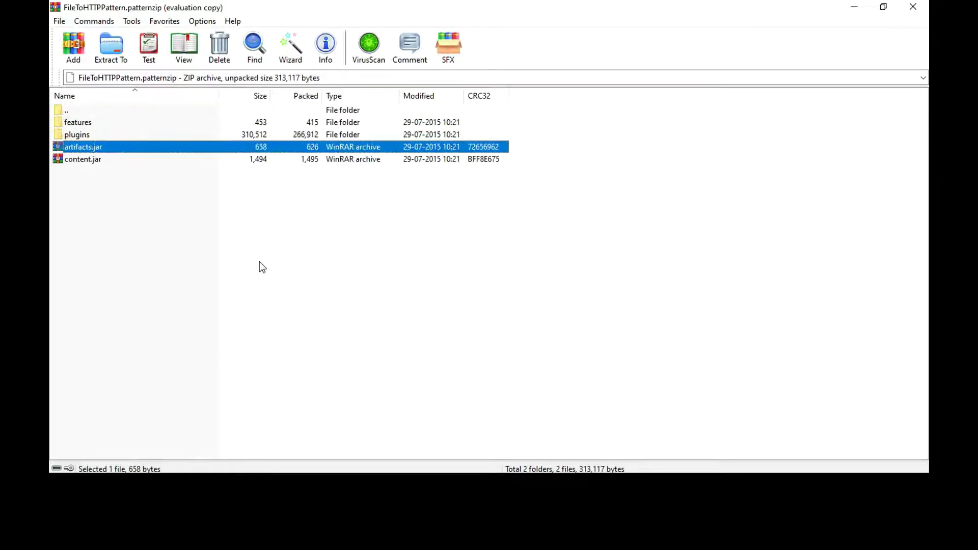
{"action": "key", "text": "Down"}
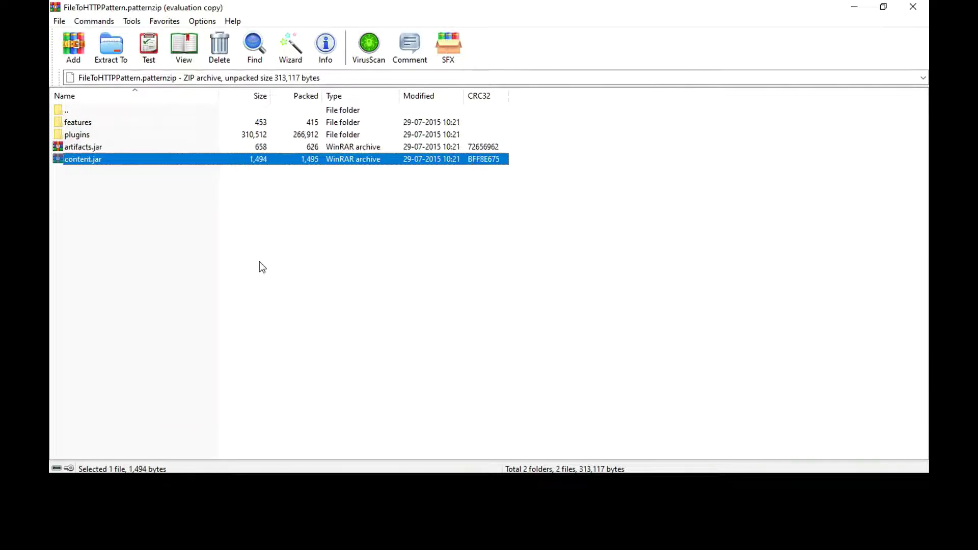
Open the archive's features folder and fit the Name column width to the full file name
{"action": "key", "text": "Up"}
{"action": "key", "text": "Up"}
{"action": "key", "text": "Up"}
{"action": "key", "text": "Return"}
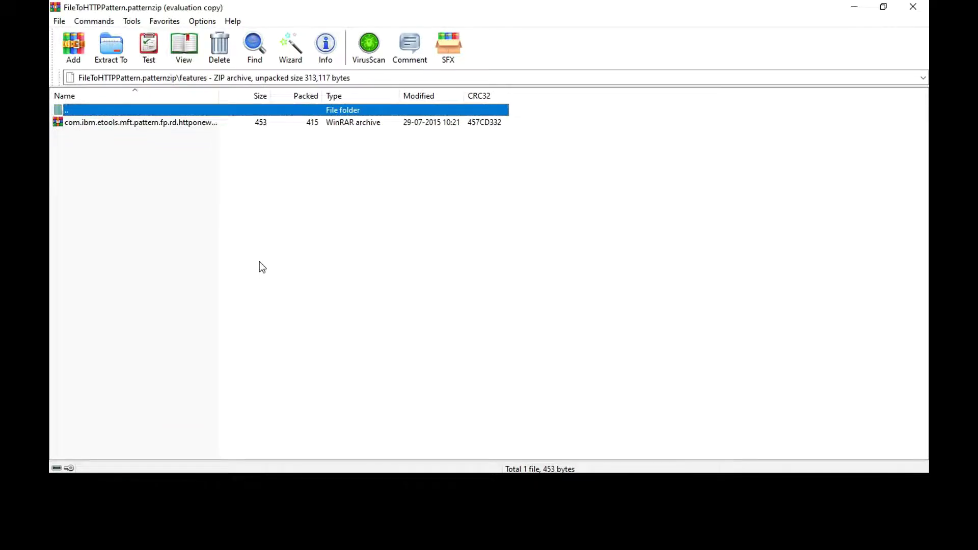
{"action": "double_click", "coordinate": [219, 95]}
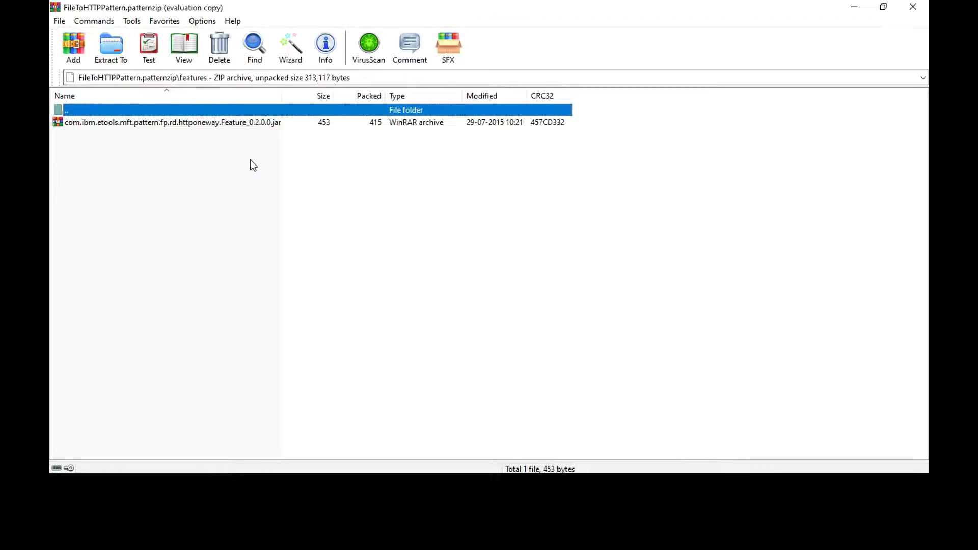
Go back up, open the archive's plugins folder and review the JAR files in it
{"action": "key", "text": "Return"}
{"action": "key", "text": "Down"}
{"action": "key", "text": "Return"}
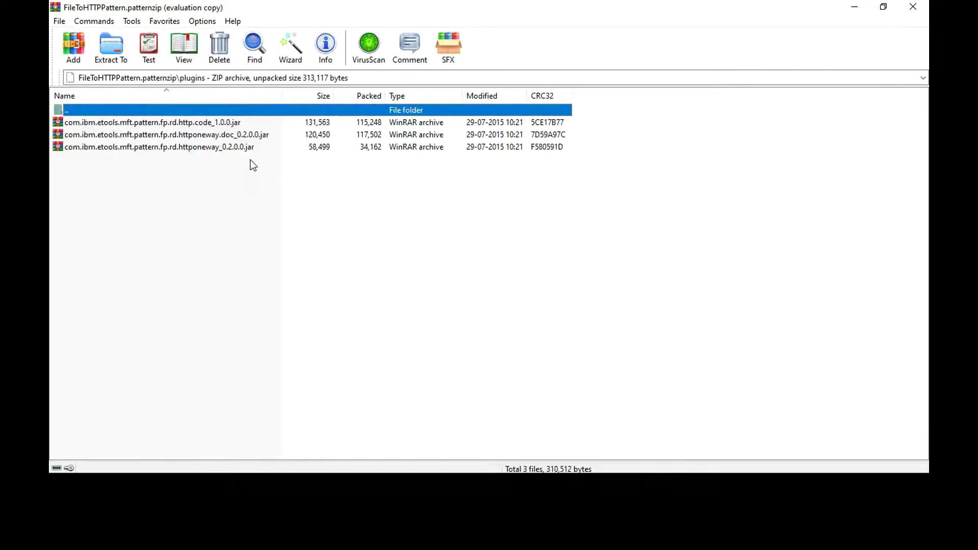
{"action": "left_click", "coordinate": [190, 127]}
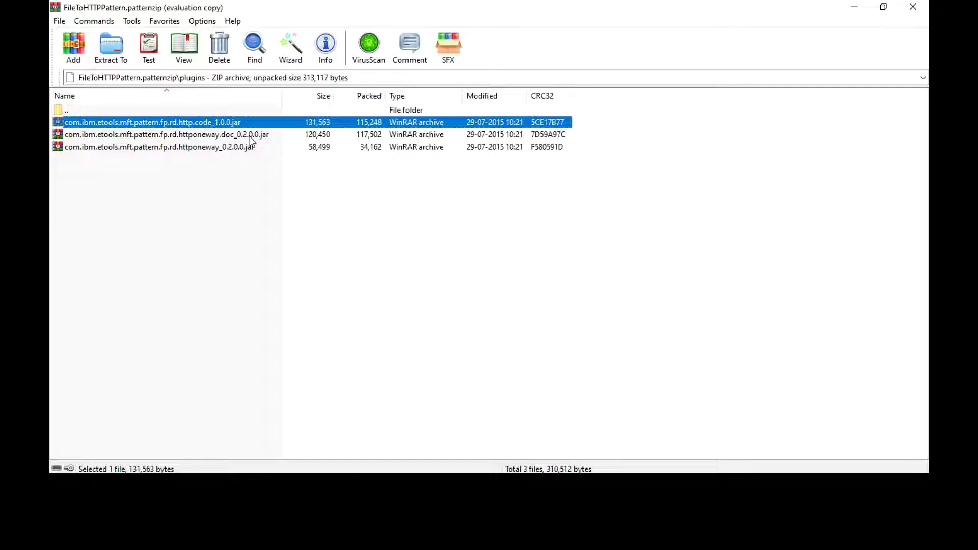
{"action": "key", "text": "Down"}
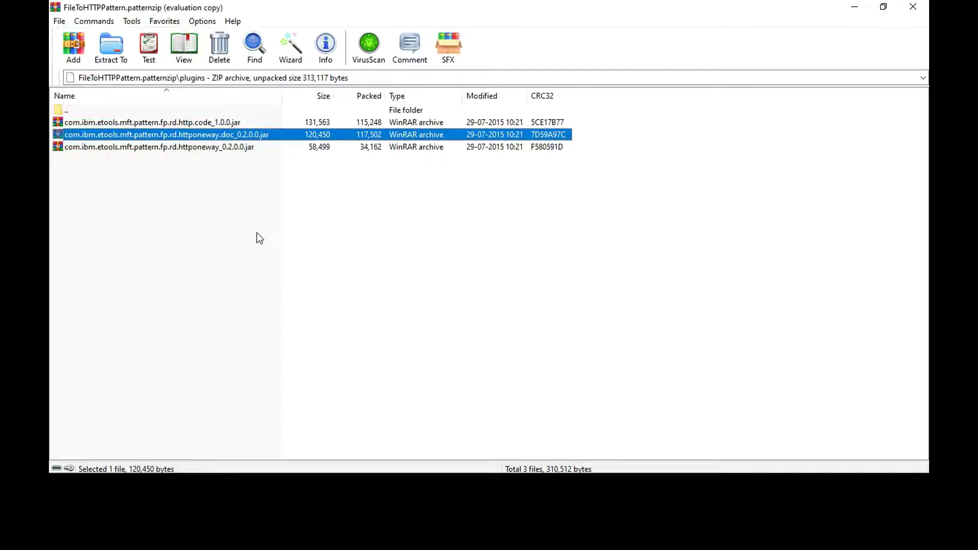
{"action": "key", "text": "Down"}
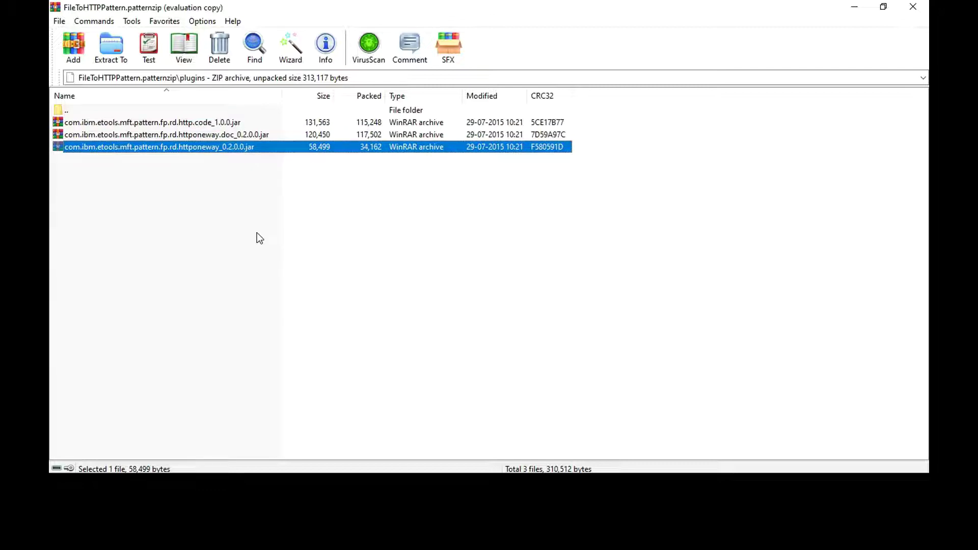
Open com.ibm.etools.mft.pattern.fp.rd.httponeway_0.2.0.0.jar in a maximized window and enter its pattern folder
{"action": "key", "text": "Return"}
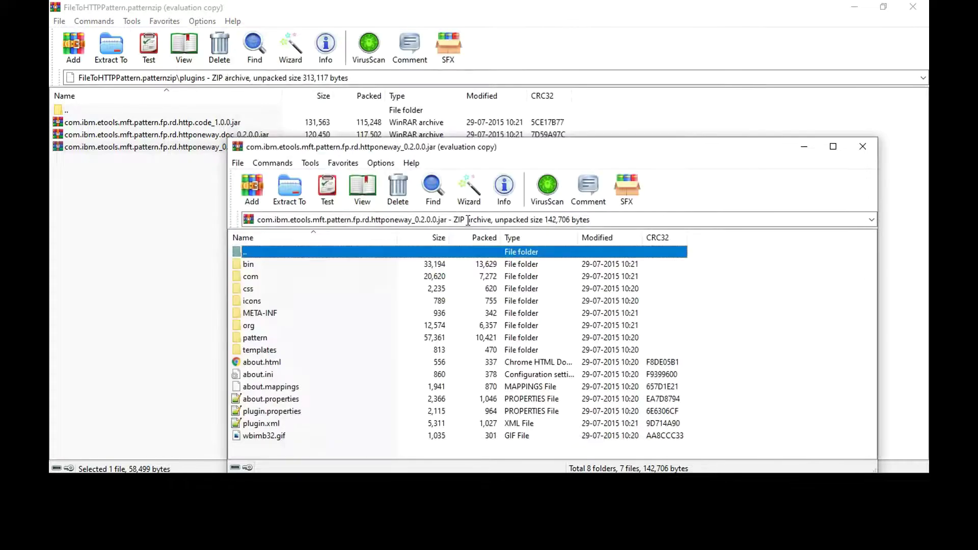
{"action": "key", "text": "super+Up"}
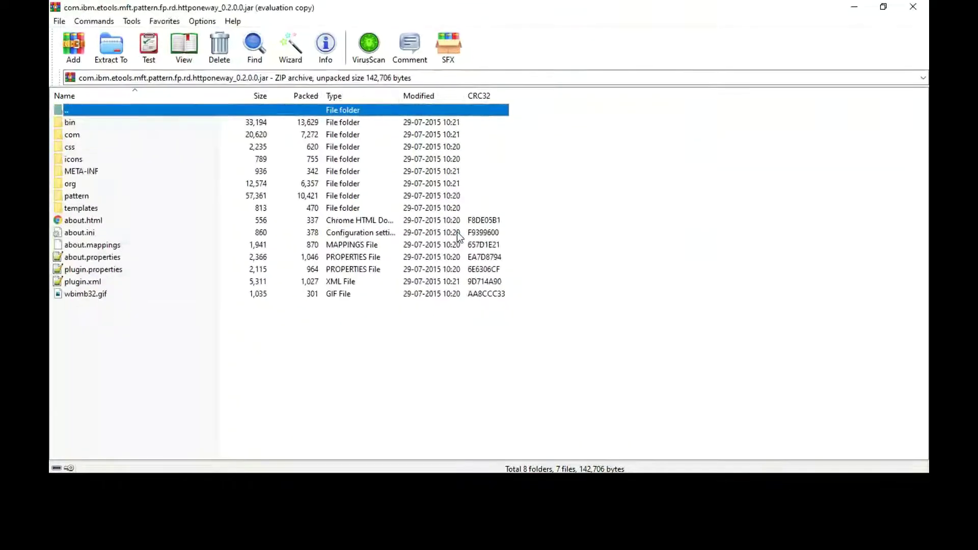
{"action": "key", "text": "Down"}
{"action": "key", "text": "Down"}
{"action": "key", "text": "Down"}
{"action": "key", "text": "Down"}
{"action": "key", "text": "Down"}
{"action": "key", "text": "Down"}
{"action": "key", "text": "Down"}
{"action": "key", "text": "Up"}
{"action": "key", "text": "Down"}
{"action": "key", "text": "Return"}
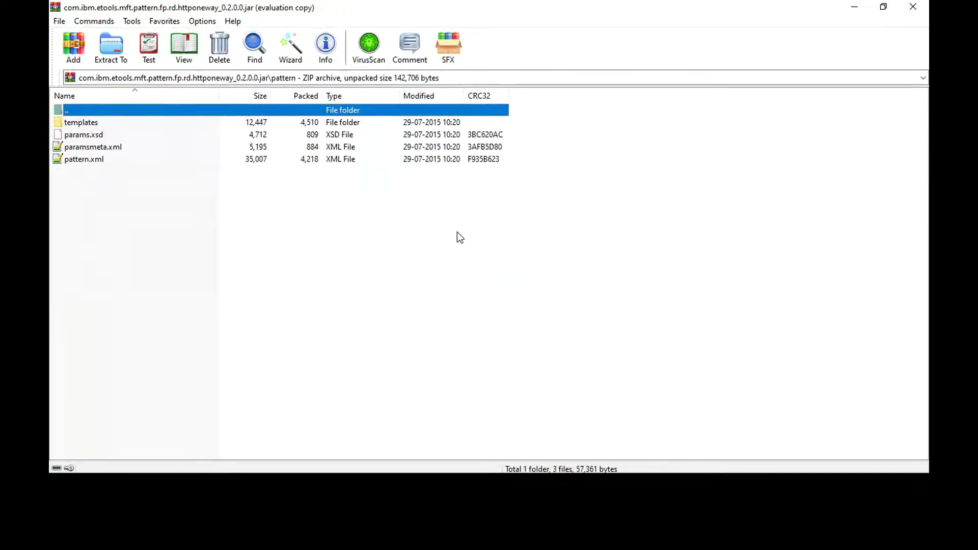
Open the HTTP-oneway_sample folder inside the pattern's templates folder to inspect its files
{"action": "key", "text": "Down"}
{"action": "key", "text": "Return"}
{"action": "key", "text": "Down"}
{"action": "key", "text": "Down"}
{"action": "key", "text": "Return"}
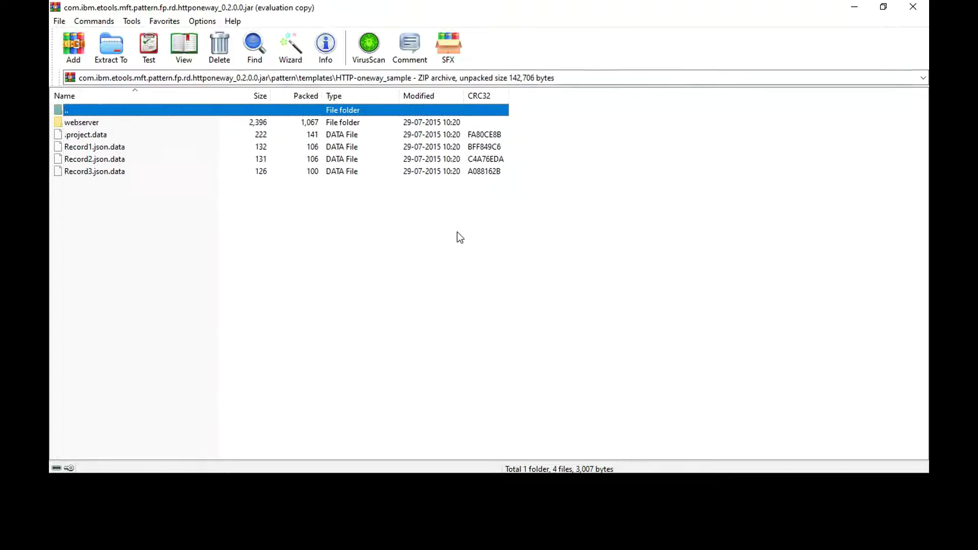
Return to the templates folder and open the HTTP one-way folder
{"action": "key", "text": "Return"}
{"action": "key", "text": "Up"}
{"action": "key", "text": "Return"}
{"action": "key", "text": "Down"}
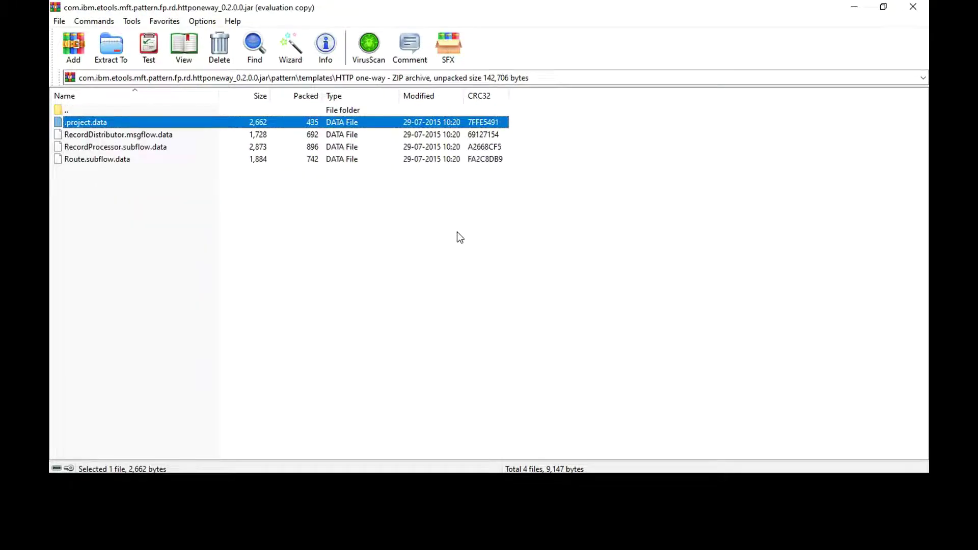
View RecordDistributor.msgflow.data beside the archive window, highlight "EPackage" in its XML, and close the viewer
{"action": "key", "text": "Down"}
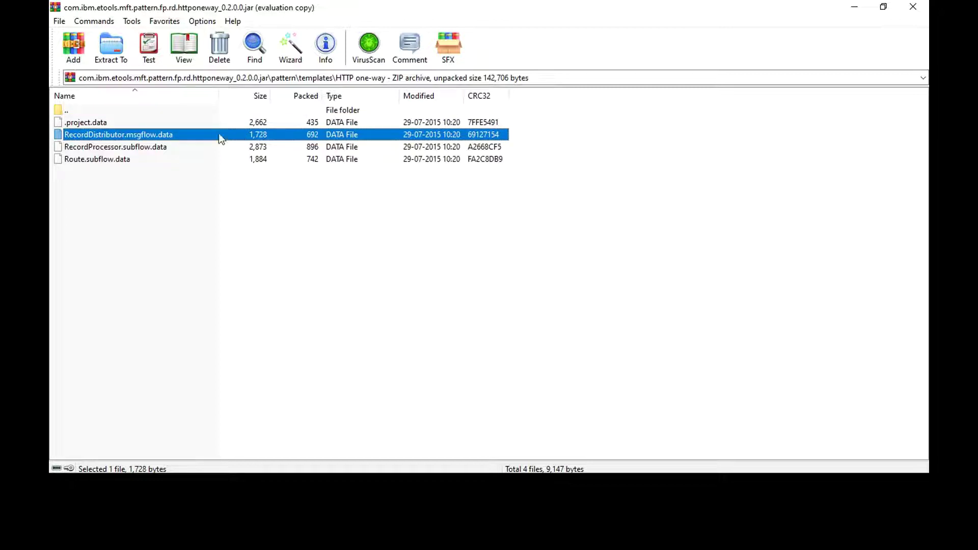
{"action": "key", "text": "Down"}
{"action": "key", "text": "Up"}
{"action": "key", "text": "Up"}
{"action": "key", "text": "Down"}
{"action": "left_click", "coordinate": [186, 50]}
{"action": "key", "text": "super+Right"}
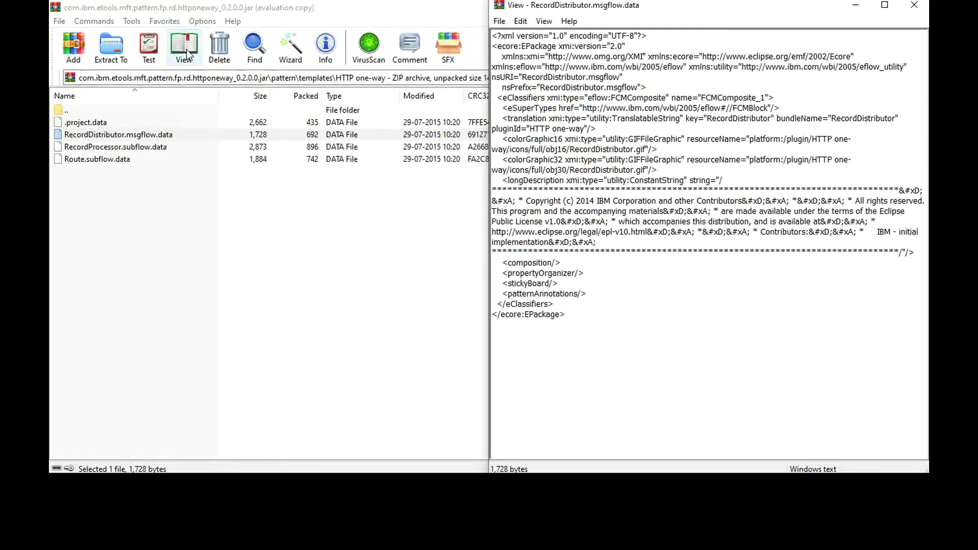
{"action": "double_click", "coordinate": [548, 47]}
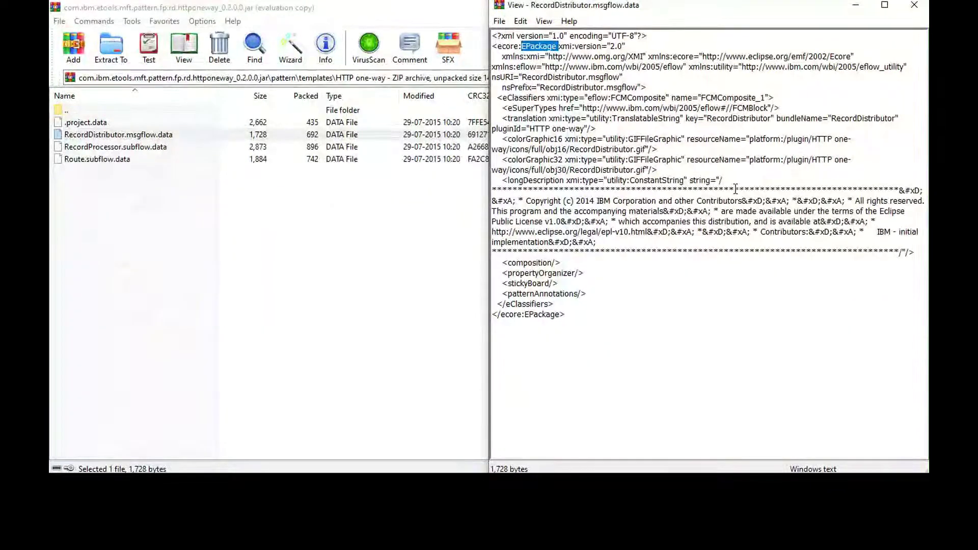
{"action": "key", "text": "Escape"}
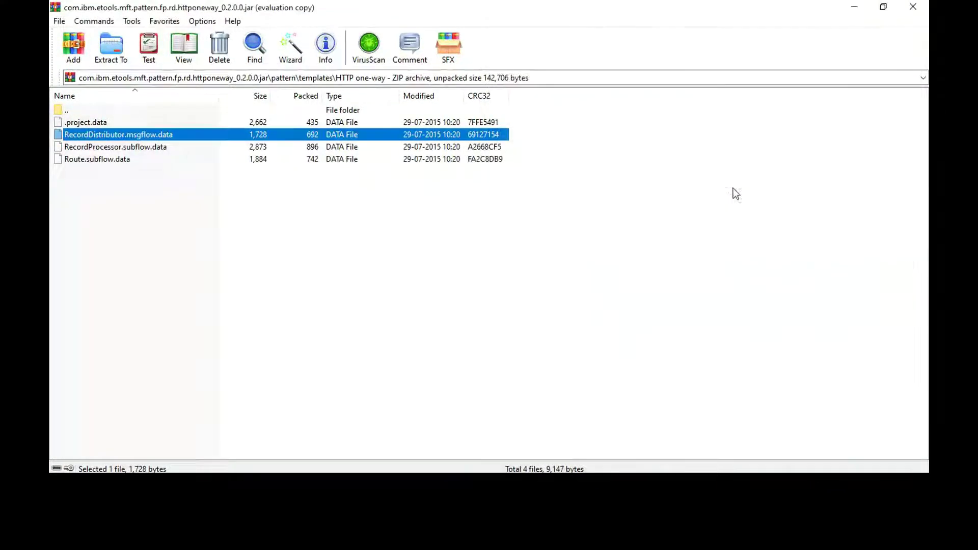
View RecordProcessor.subflow.data with its viewer and the JAR archive window side by side
{"action": "key", "text": "Down"}
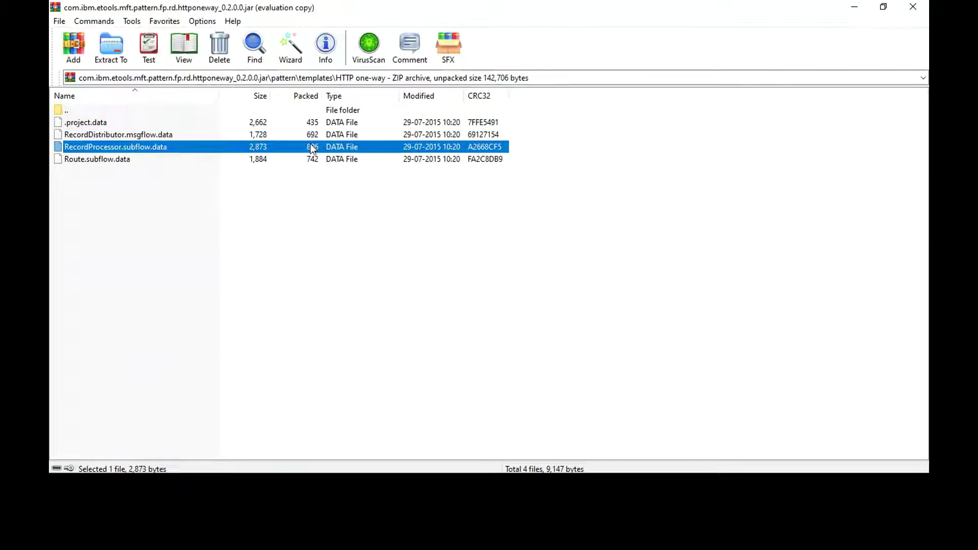
{"action": "left_click", "coordinate": [193, 46]}
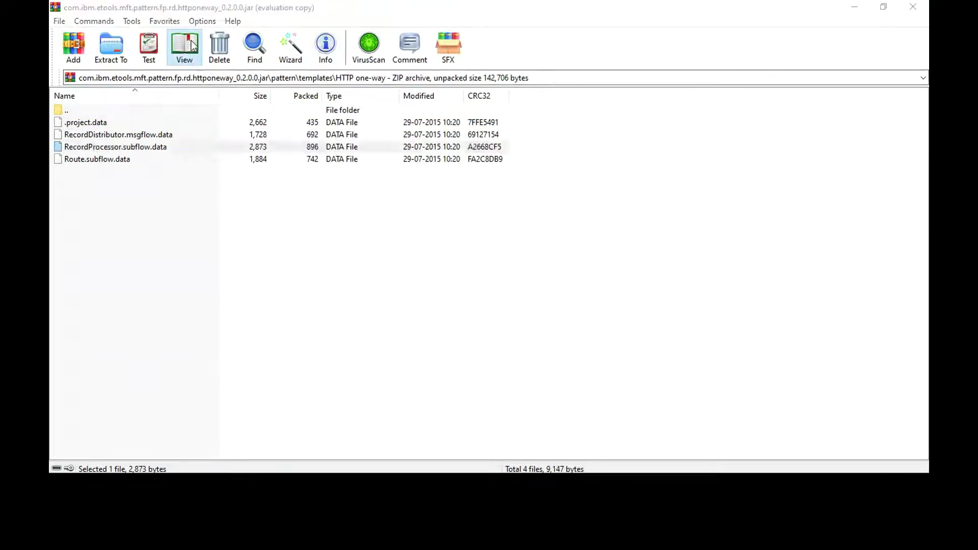
{"action": "key", "text": "super+Right"}
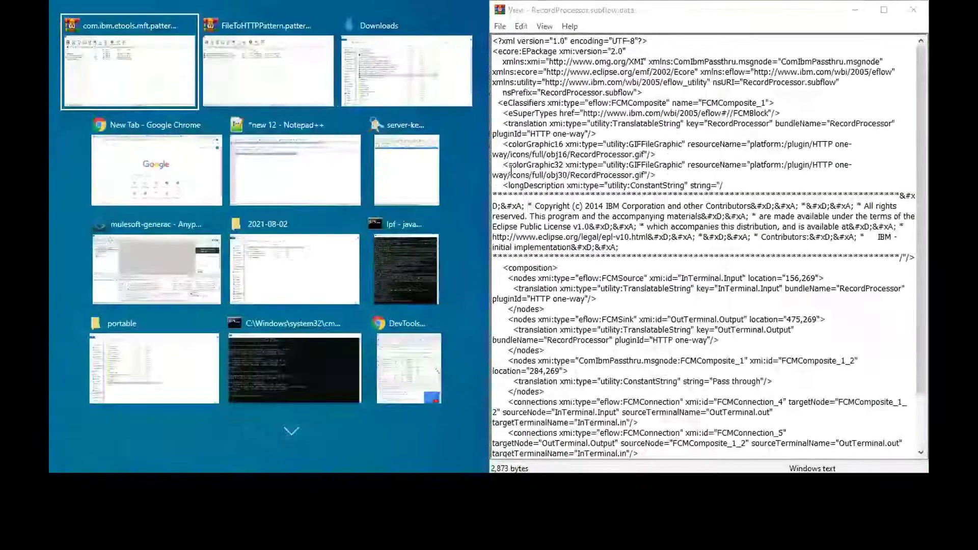
{"action": "left_click", "coordinate": [160, 77]}
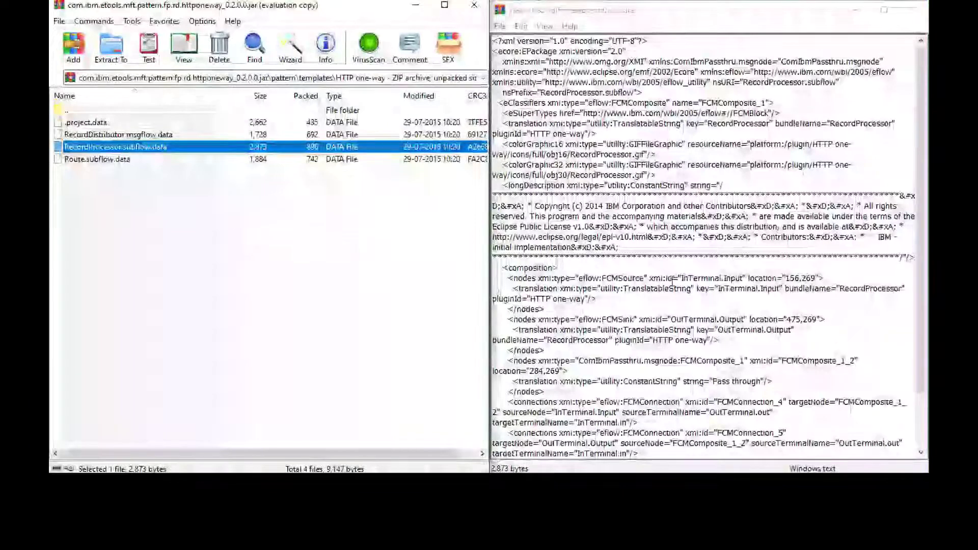
Read the composition section of RecordProcessor.subflow.data, highlighting "HTTP" in the plugin ID and "RecordProcessor" in the bundle name
{"action": "left_click", "coordinate": [673, 280]}
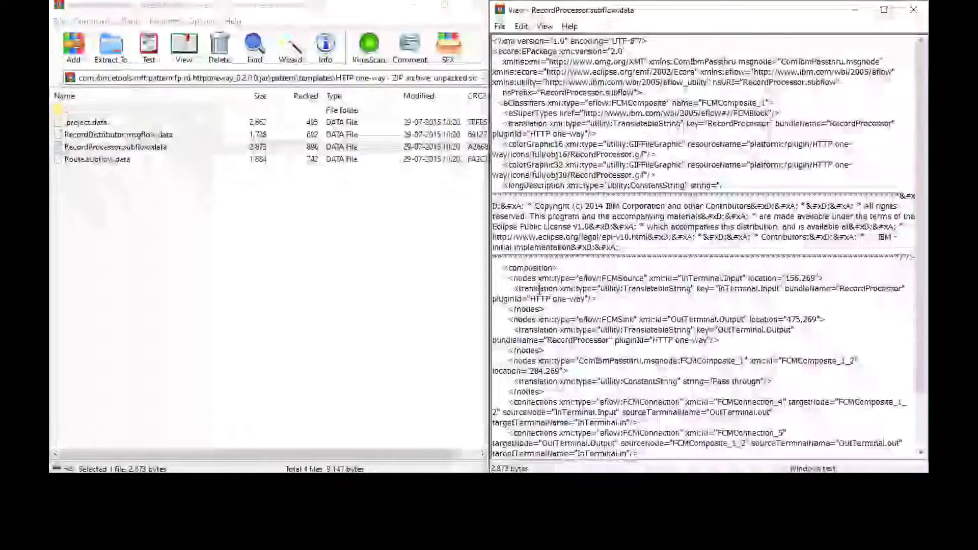
{"action": "double_click", "coordinate": [542, 298]}
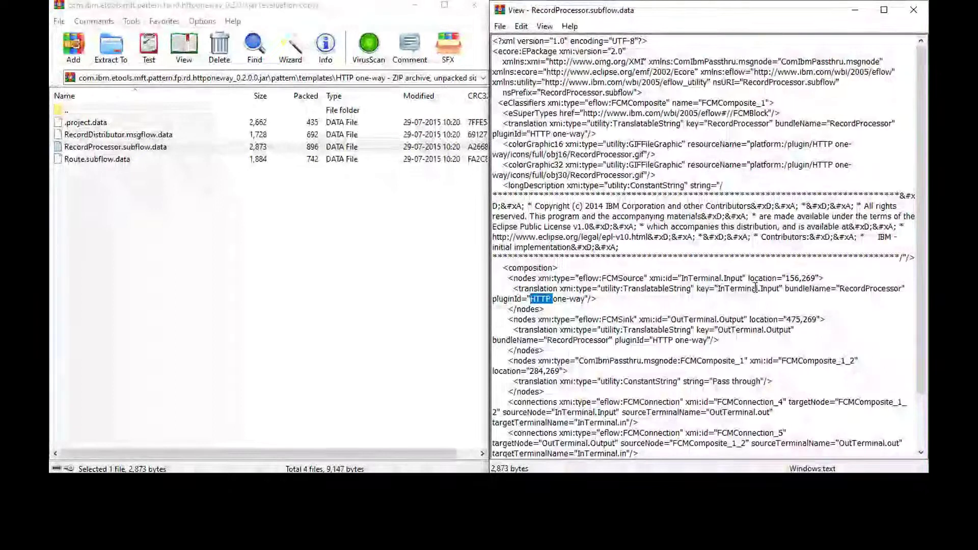
{"action": "double_click", "coordinate": [868, 290]}
{"action": "key", "text": "Down"}
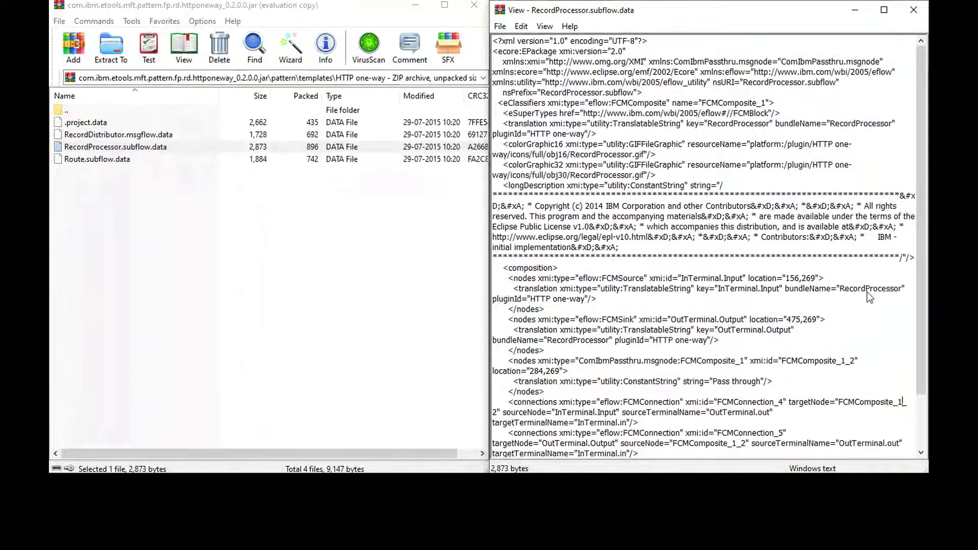
Go to the end of RecordProcessor.subflow.data and highlight "ComIbmPassthru" in the pass-through node's type
{"action": "key", "text": "ctrl+End"}
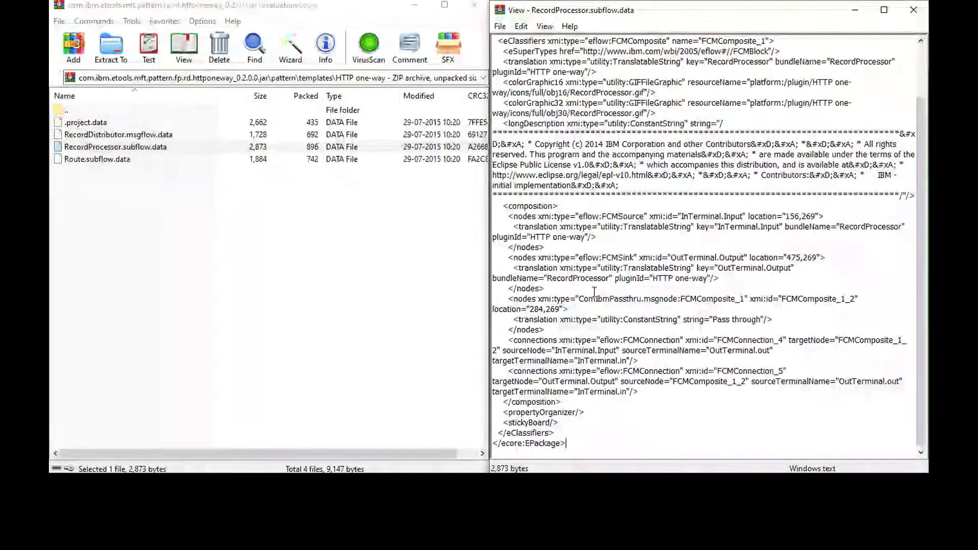
{"action": "double_click", "coordinate": [610, 301]}
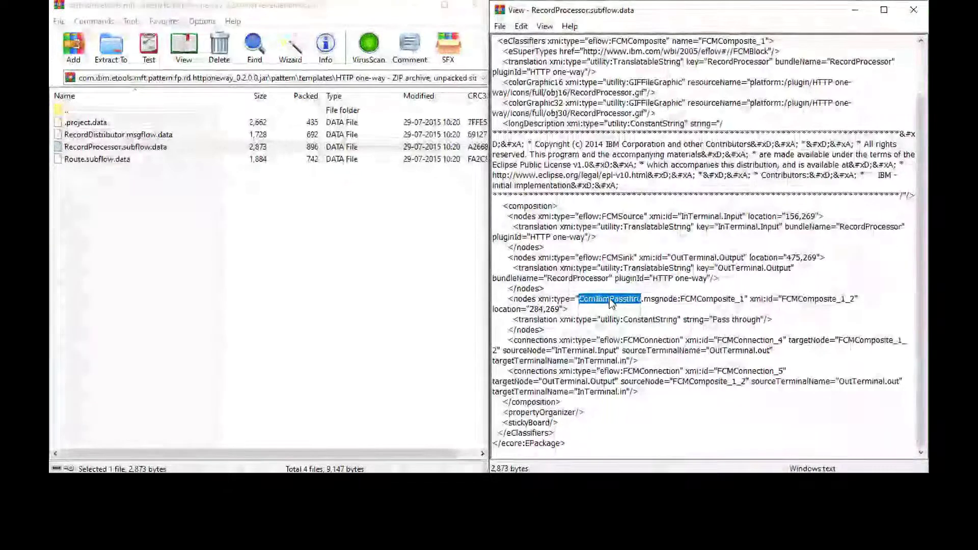
{"action": "left_click", "coordinate": [611, 302]}
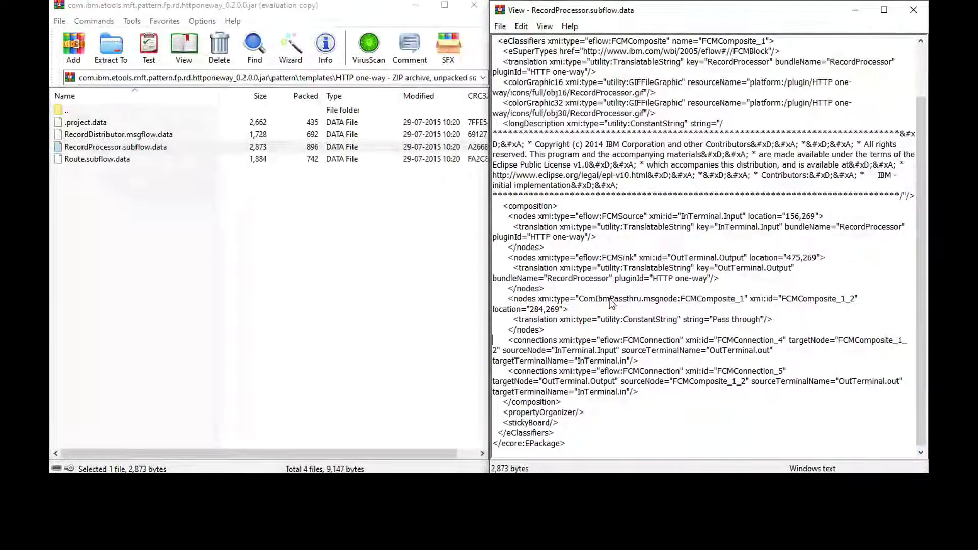
Close the RecordProcessor.subflow.data viewer and view Route.subflow.data
{"action": "key", "text": "Escape"}
{"action": "key", "text": "Down"}
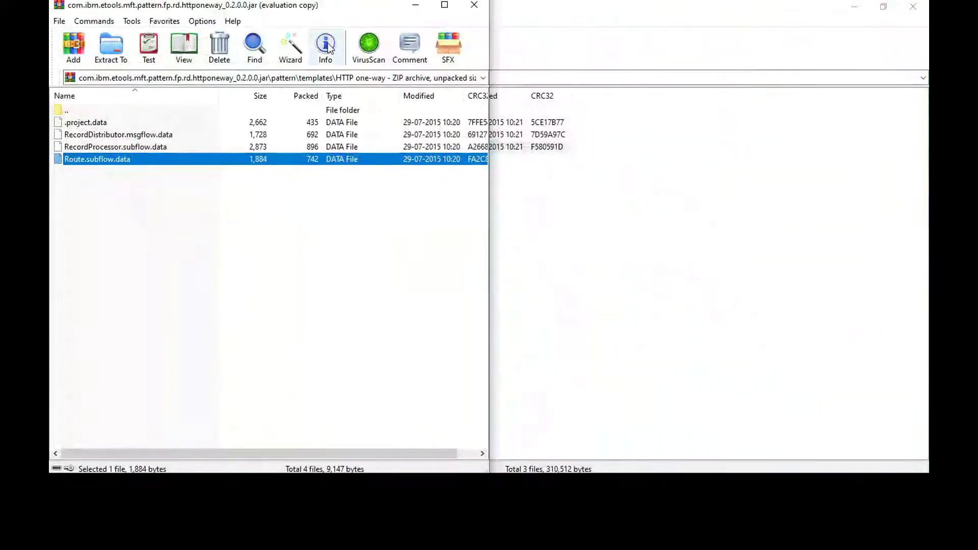
{"action": "left_click", "coordinate": [183, 52]}
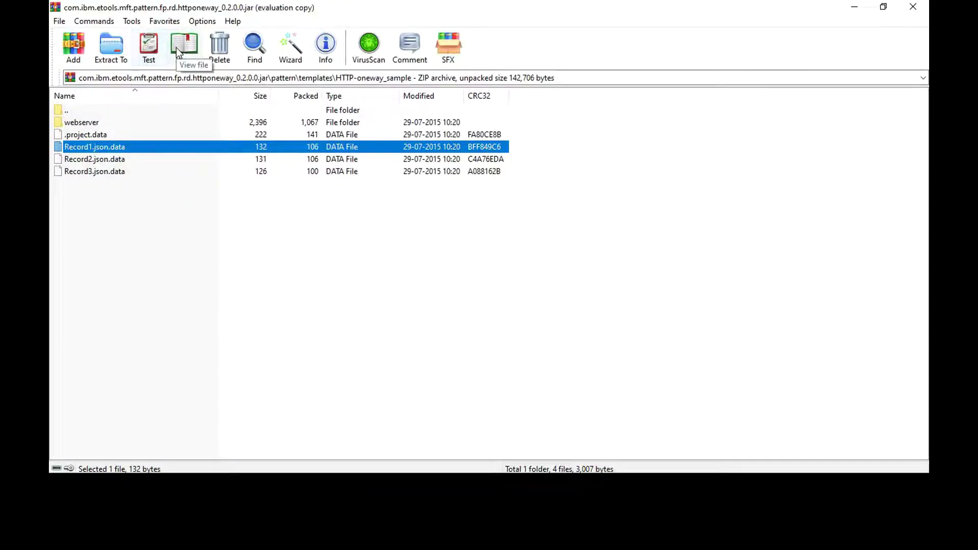
View Record1.json.data from the HTTP-oneway_sample folder beside the archive window, and close the viewer
{"action": "left_click", "coordinate": [176, 47]}
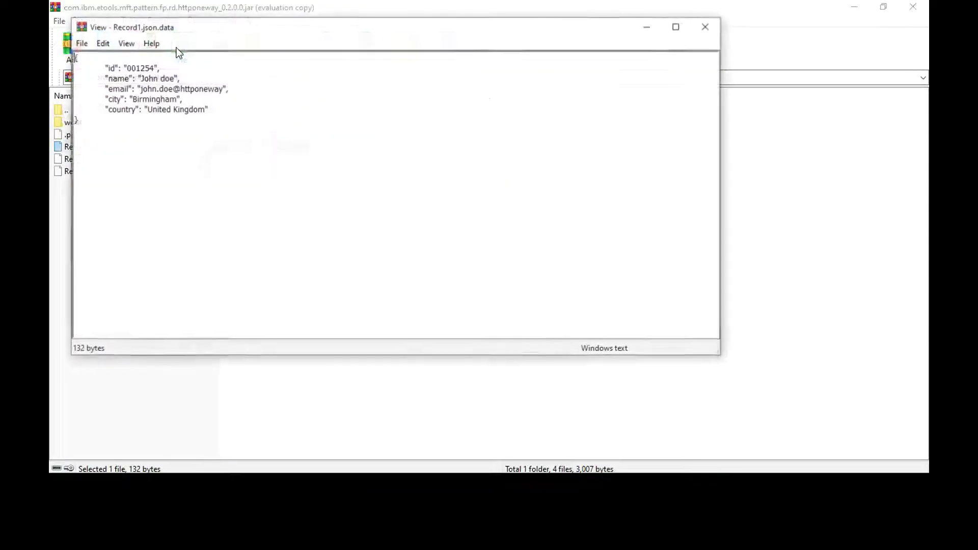
{"action": "key", "text": "super+Right"}
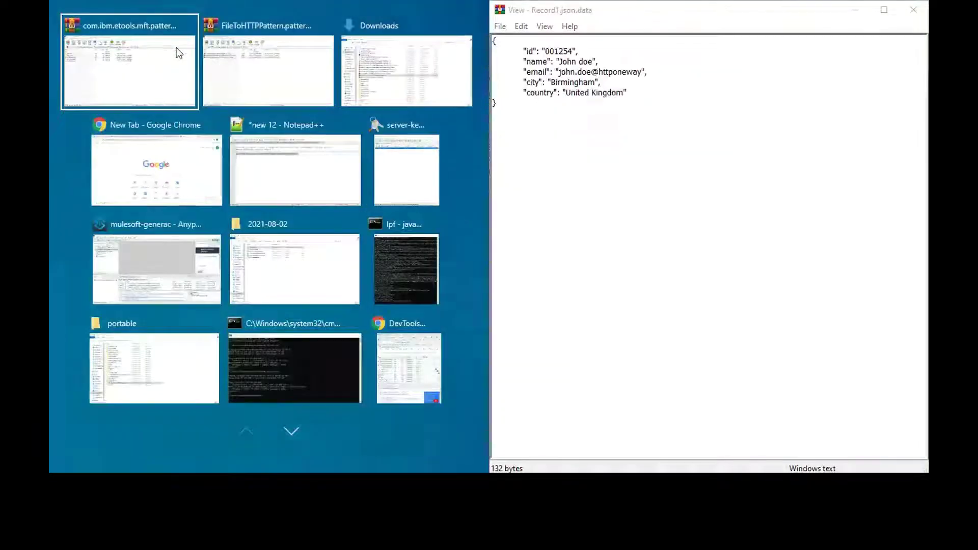
{"action": "left_click", "coordinate": [149, 64]}
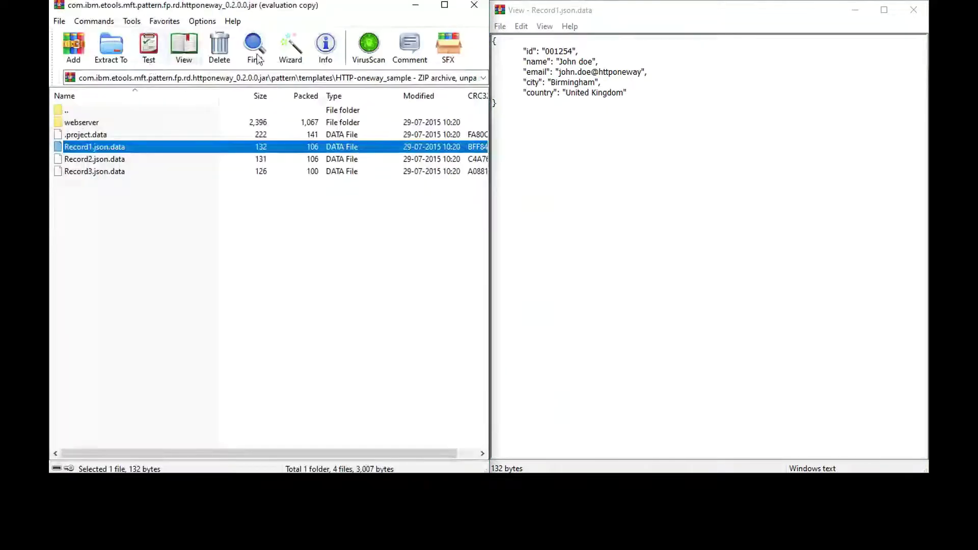
{"action": "left_click", "coordinate": [646, 139]}
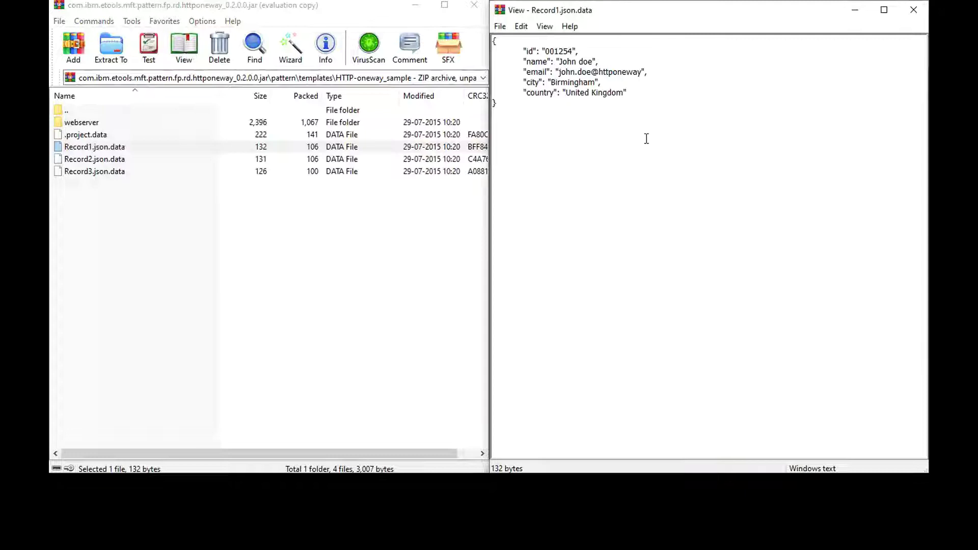
{"action": "key", "text": "Escape"}
View Record2.json.data and Record3.json.data one after the other, closing the viewer after each
{"action": "key", "text": "Down"}
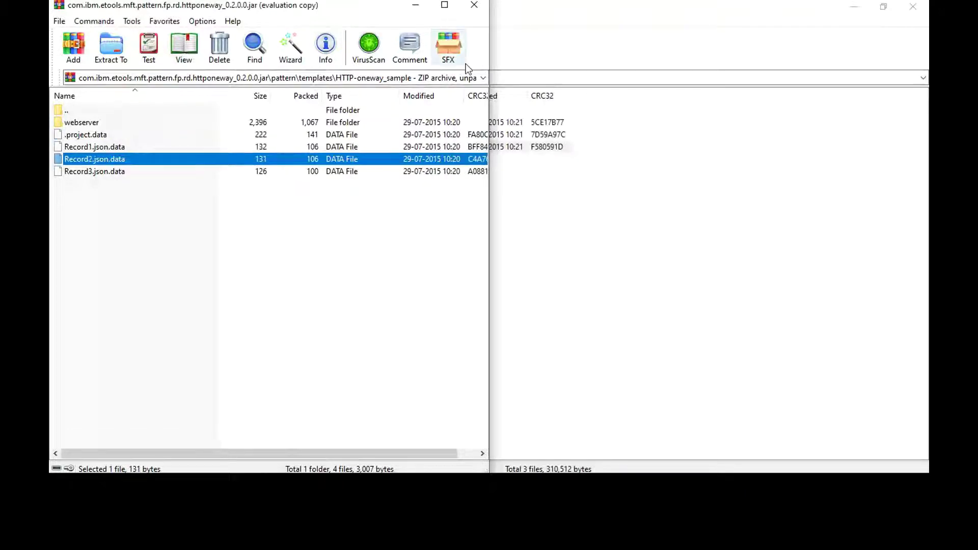
{"action": "left_click", "coordinate": [184, 42]}
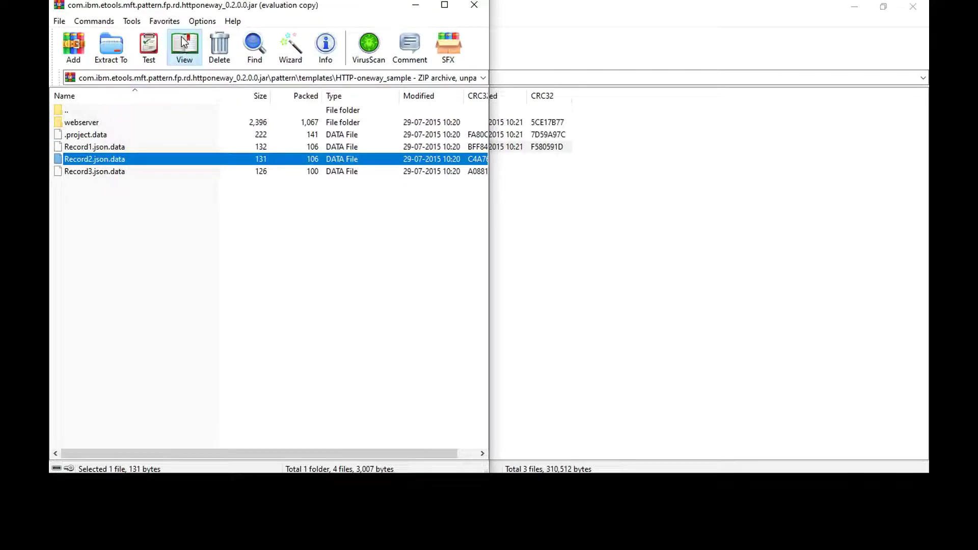
{"action": "key", "text": "Escape"}
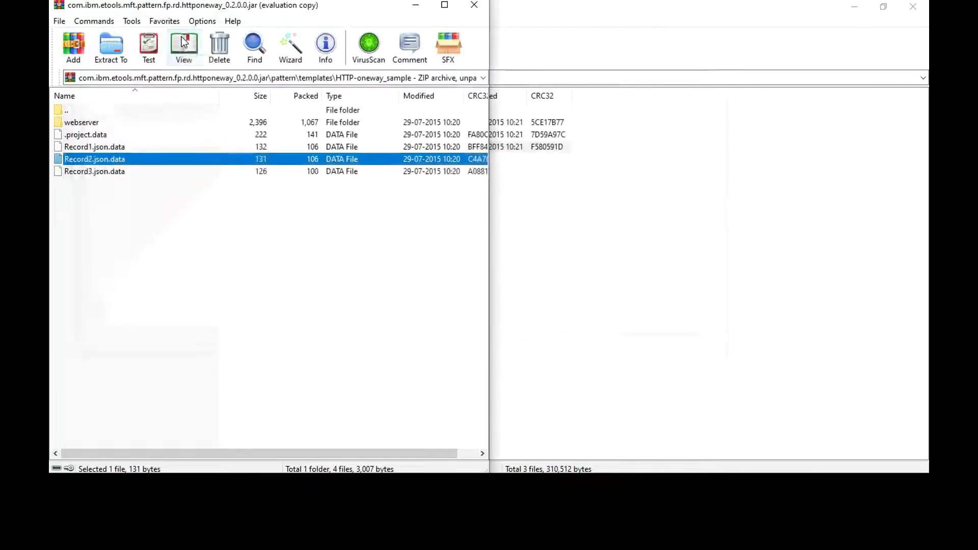
{"action": "key", "text": "Down"}
{"action": "left_click", "coordinate": [184, 42]}
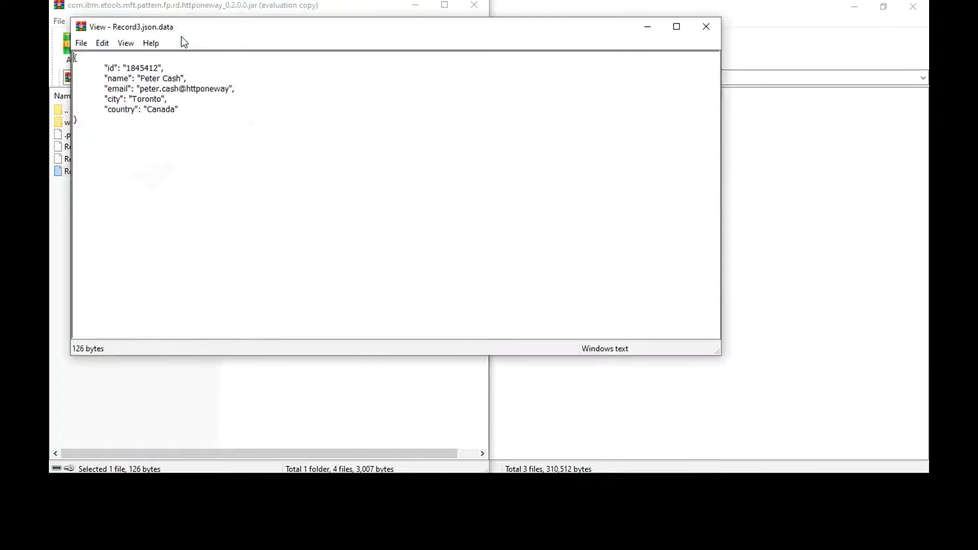
{"action": "key", "text": "Escape"}
Open the webserver folder inside HTTP-oneway_sample and look at its files
{"action": "key", "text": "Up"}
{"action": "key", "text": "Up"}
{"action": "key", "text": "Up"}
{"action": "key", "text": "Up"}
{"action": "key", "text": "Return"}
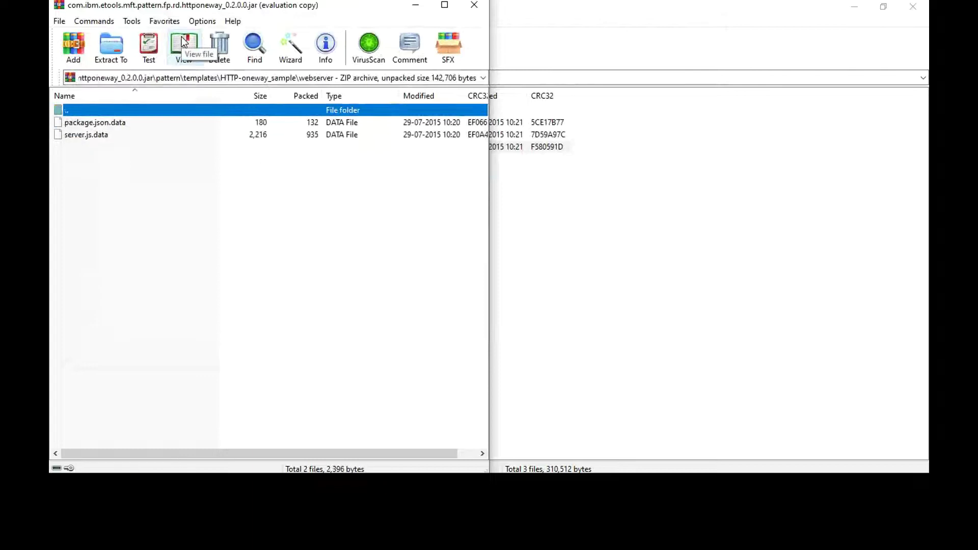
{"action": "key", "text": "Down"}
Go back up through the templates and pattern folders to the root of the JAR archive
{"action": "key", "text": "BackSpace"}
{"action": "key", "text": "BackSpace"}
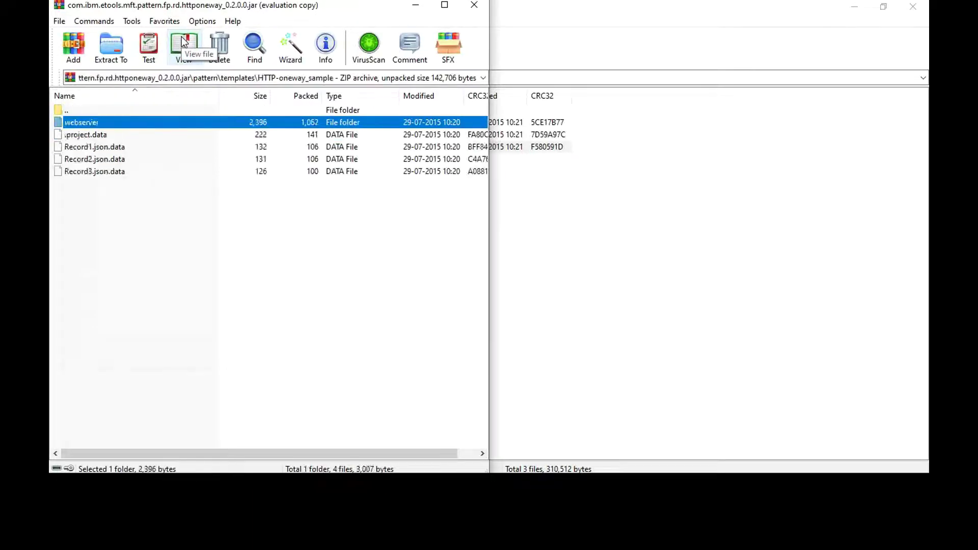
{"action": "key", "text": "Down"}
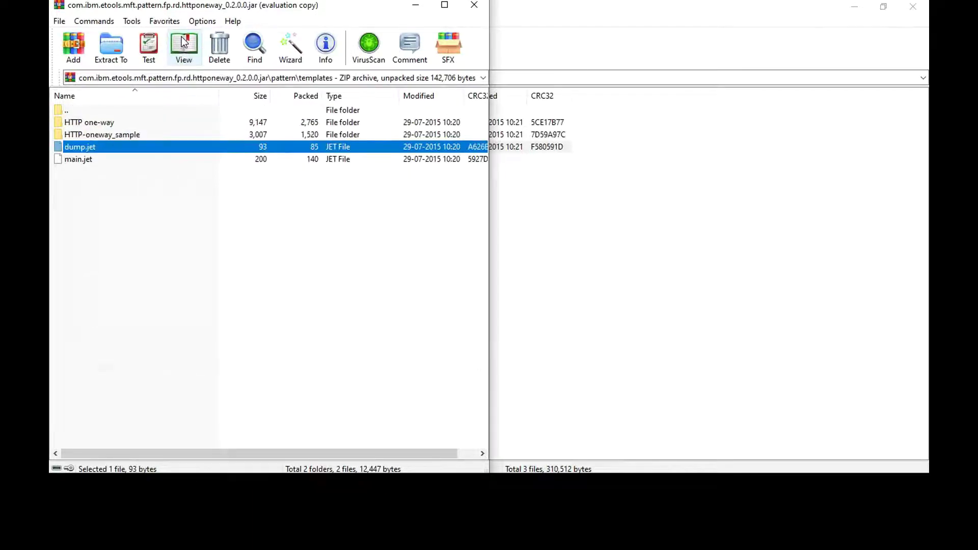
{"action": "key", "text": "BackSpace"}
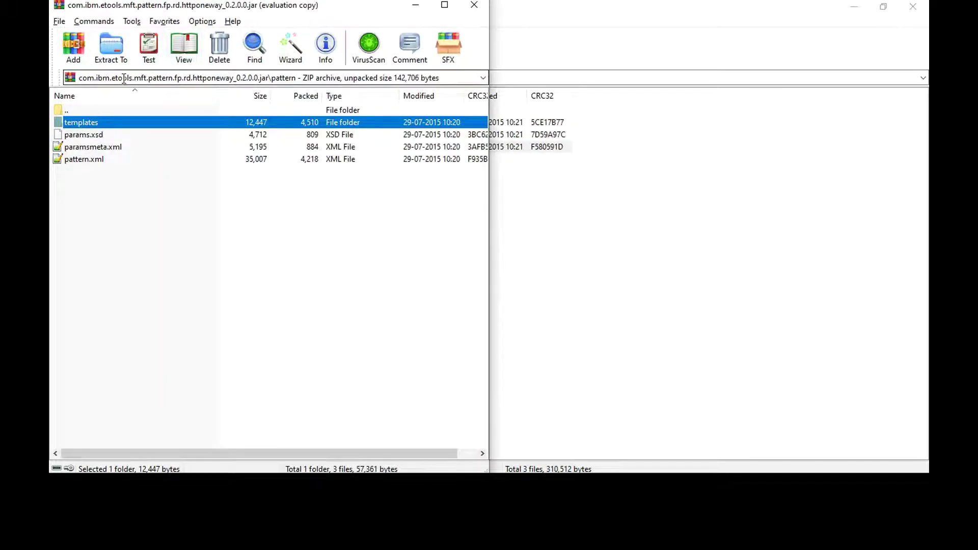
{"action": "left_click", "coordinate": [214, 78]}
{"action": "double_click", "coordinate": [214, 78]}
{"action": "left_click", "coordinate": [212, 203]}
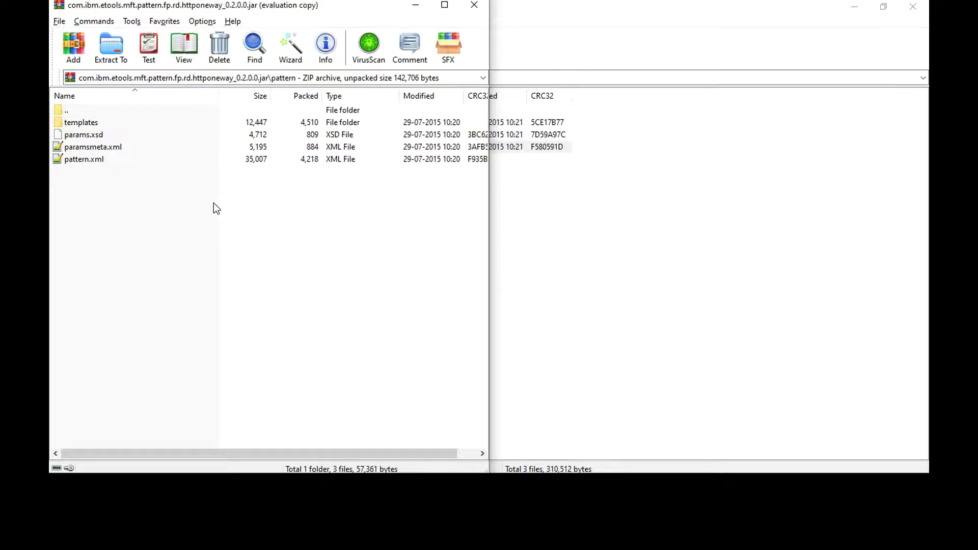
{"action": "key", "text": "BackSpace"}
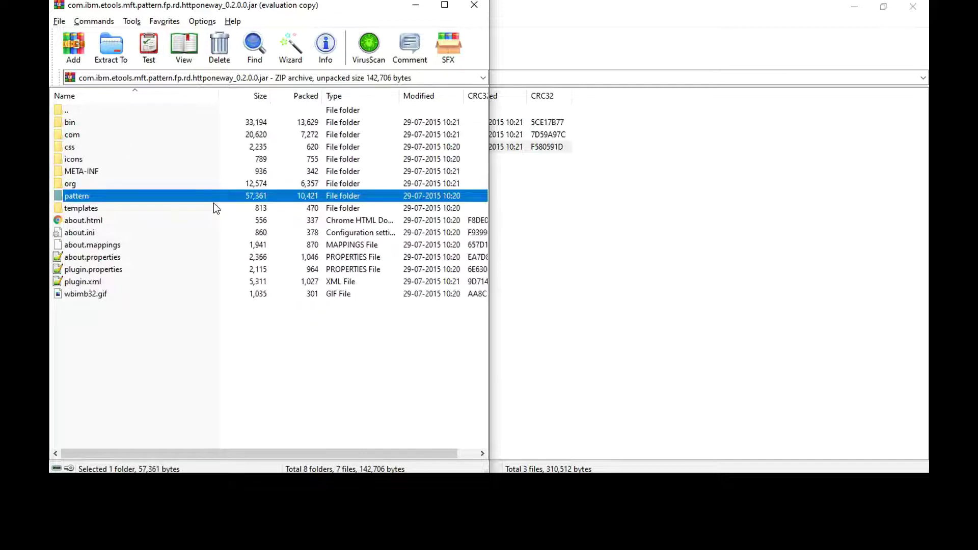
Leave the JAR archive for the Temp folder and try entering a different folder path on drive C
{"action": "key", "text": "BackSpace"}
{"action": "key", "text": "BackSpace"}
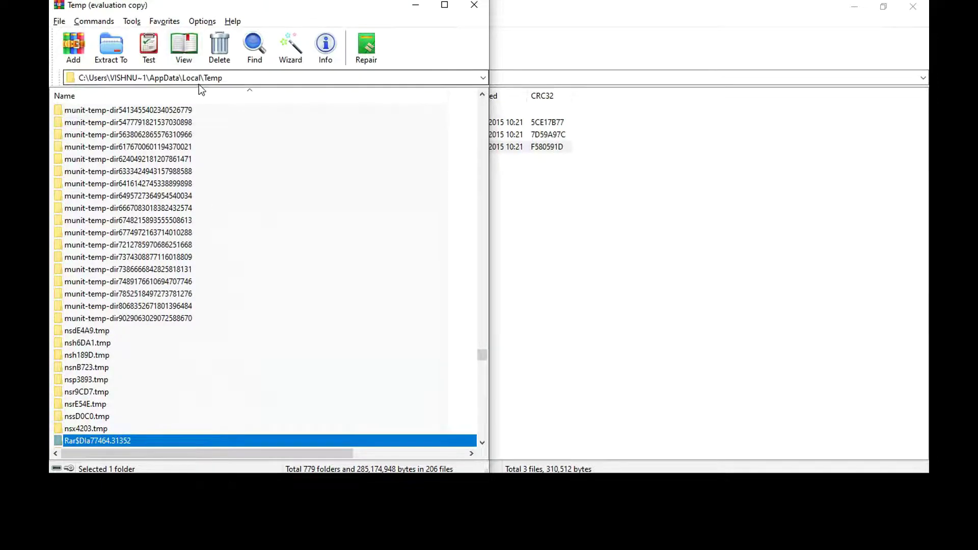
{"action": "left_click", "coordinate": [179, 79]}
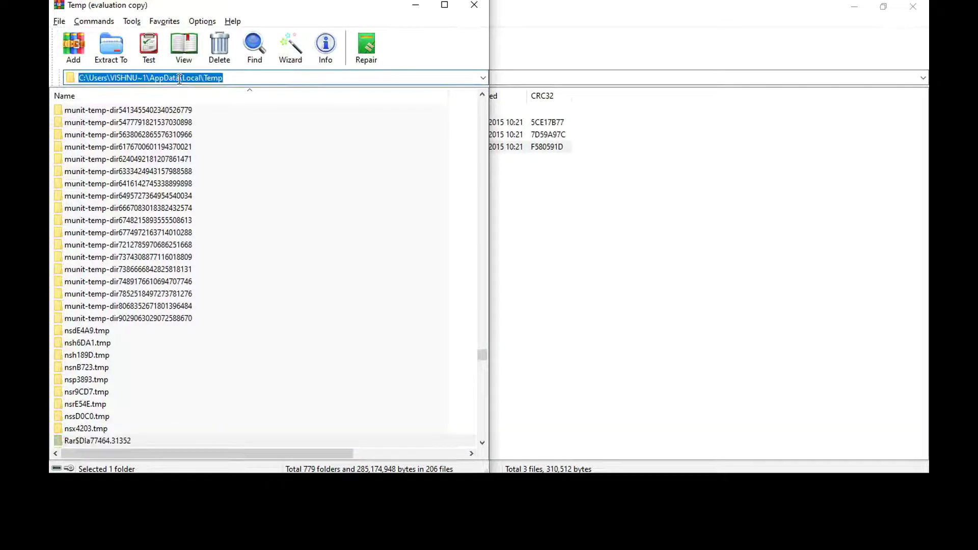
{"action": "type", "text": "C"}
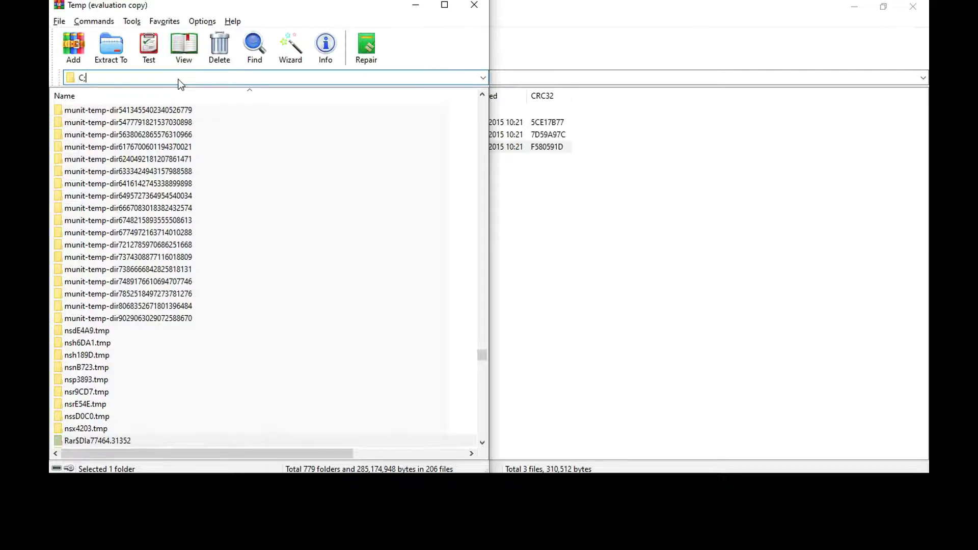
{"action": "type", "text": ":\\p"}
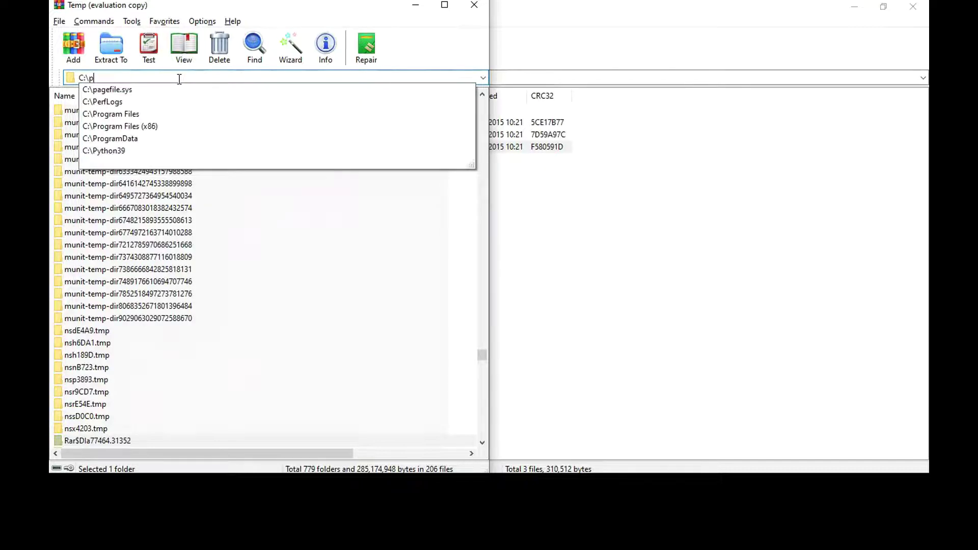
{"action": "key", "text": "BackSpace"}
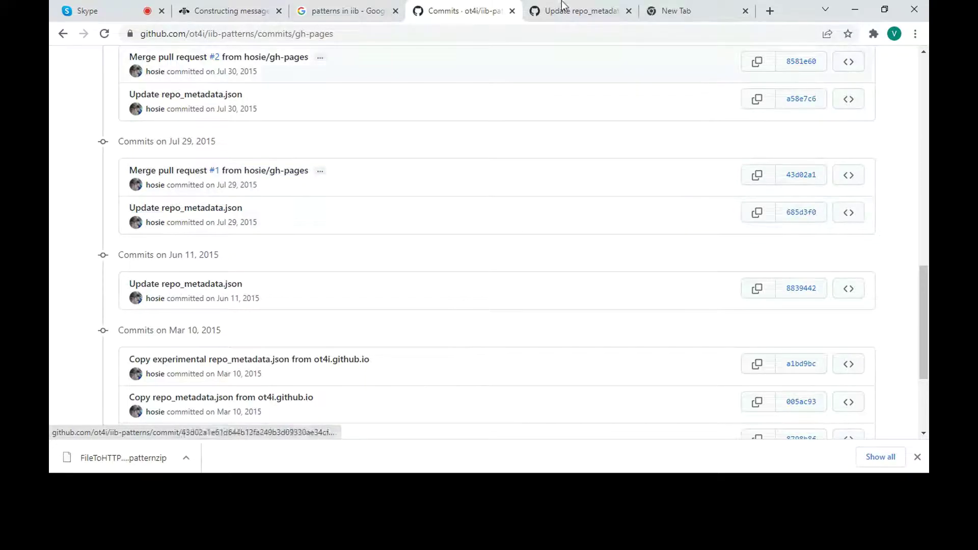
Review the version 2.0 entry added to repo_metadata.json in the GitHub commit, clearing the highlight on its patternzipURL line
{"action": "key", "text": "ctrl+Tab"}
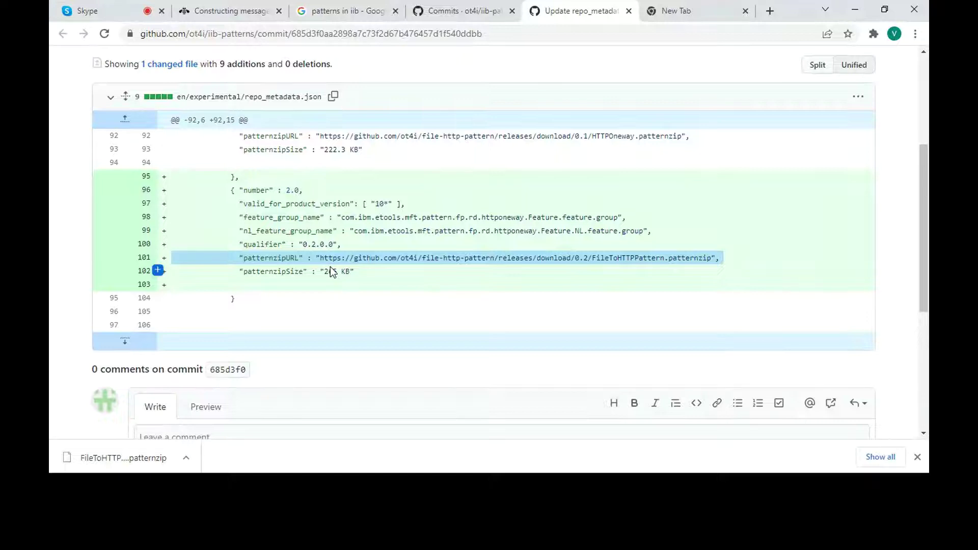
{"action": "scroll", "coordinate": [330, 270], "scroll_direction": "up", "scroll_amount": 1}
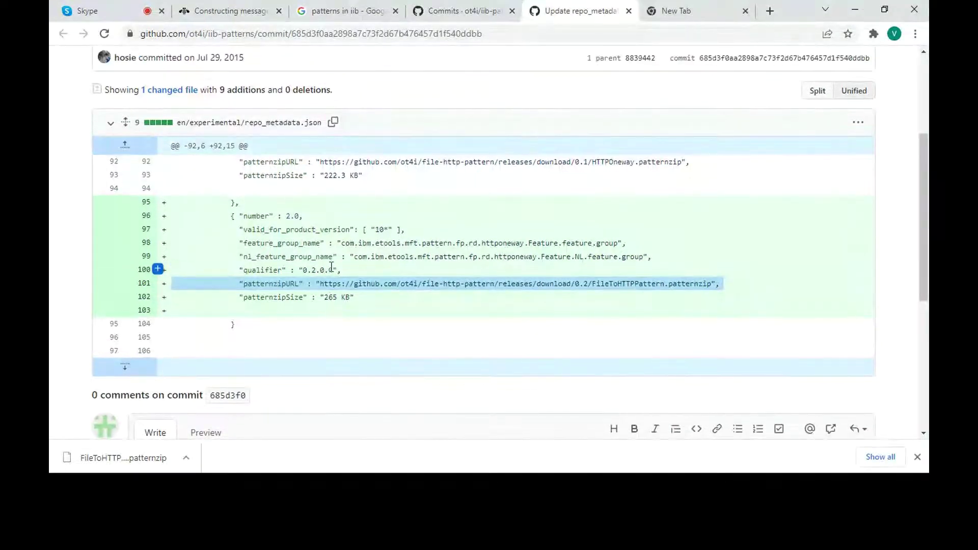
{"action": "left_click", "coordinate": [49, 171]}
{"action": "scroll", "coordinate": [49, 170], "scroll_direction": "up", "scroll_amount": 2}
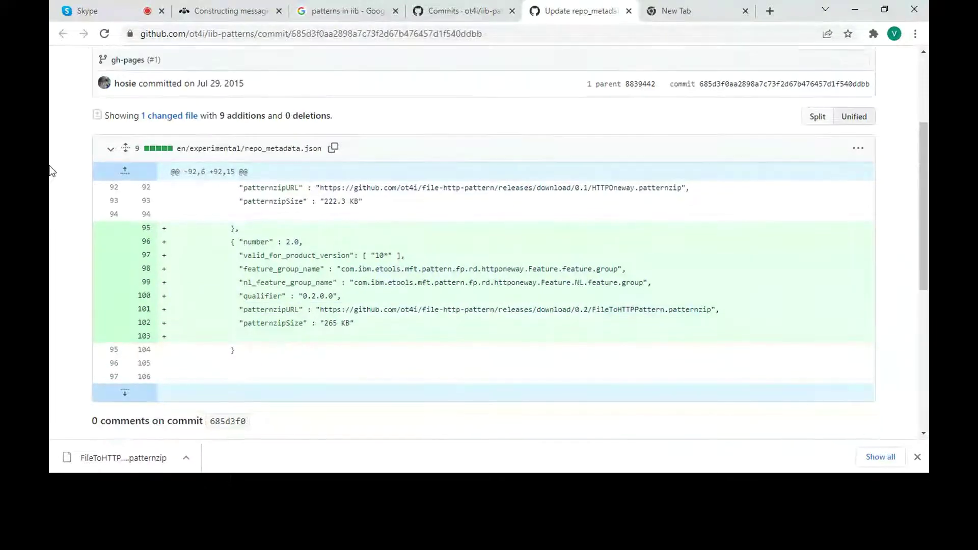
{"action": "scroll", "coordinate": [50, 170], "scroll_direction": "down", "scroll_amount": 6}
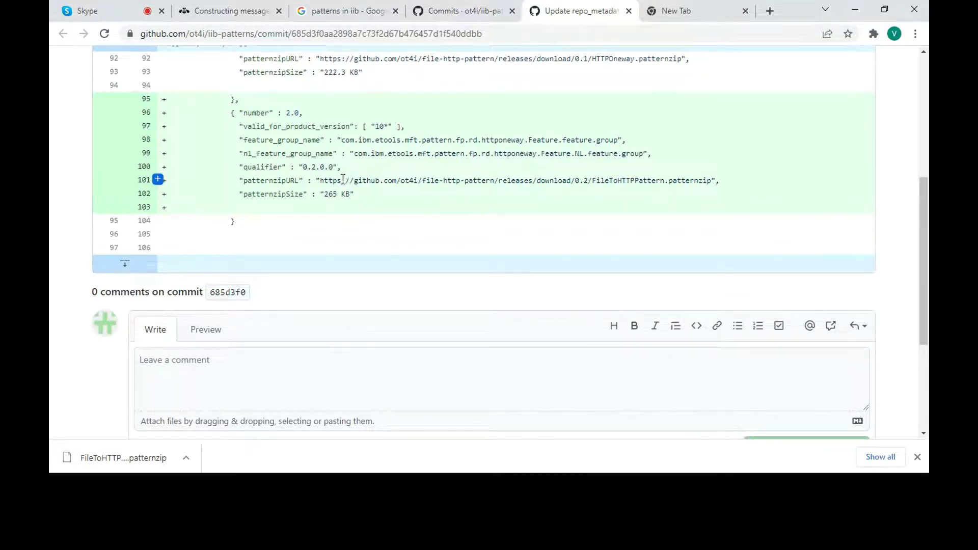
Close the browser's New Tab page holding the download URL and switch to the FileToHTTPPattern.patternzip window in WinRAR
{"action": "left_click", "coordinate": [660, 12]}
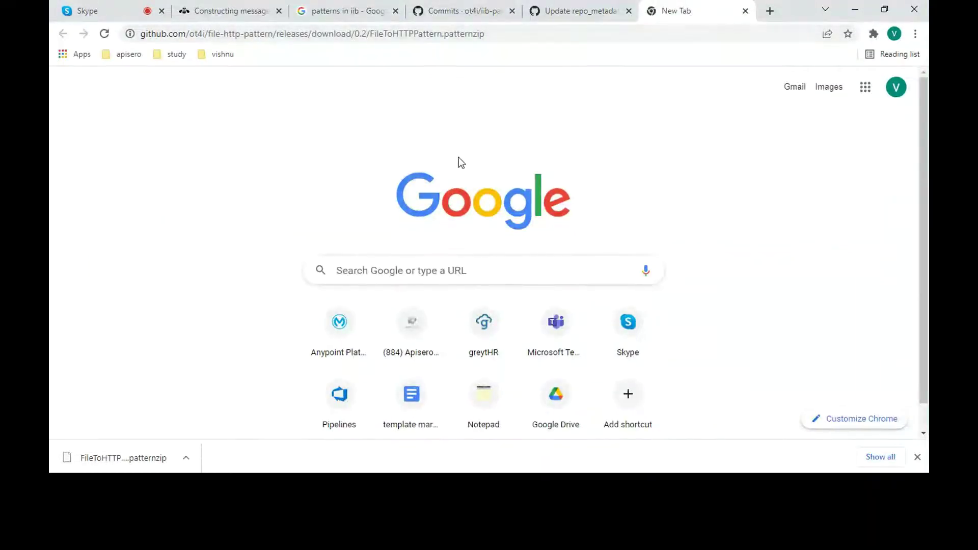
{"action": "key", "text": "ctrl+w"}
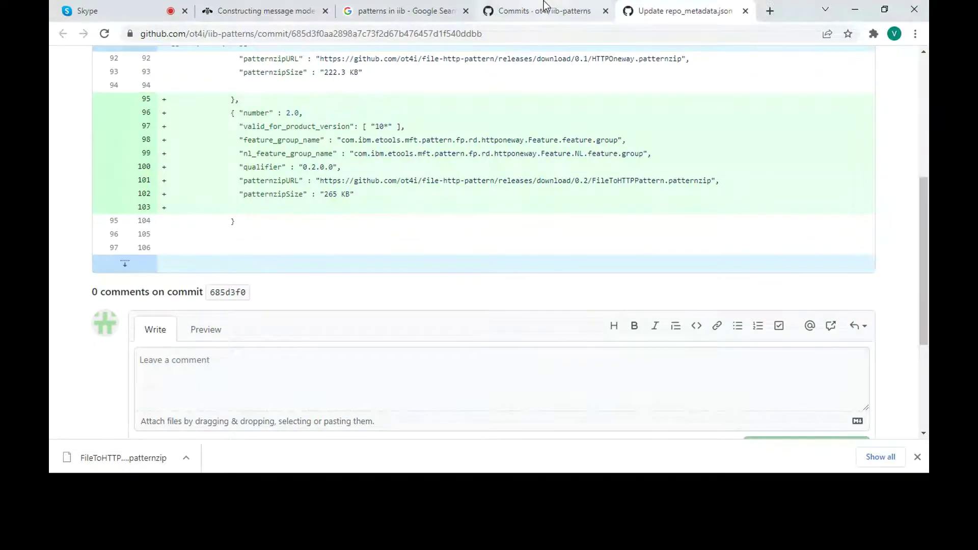
{"action": "key", "text": "alt+Tab"}
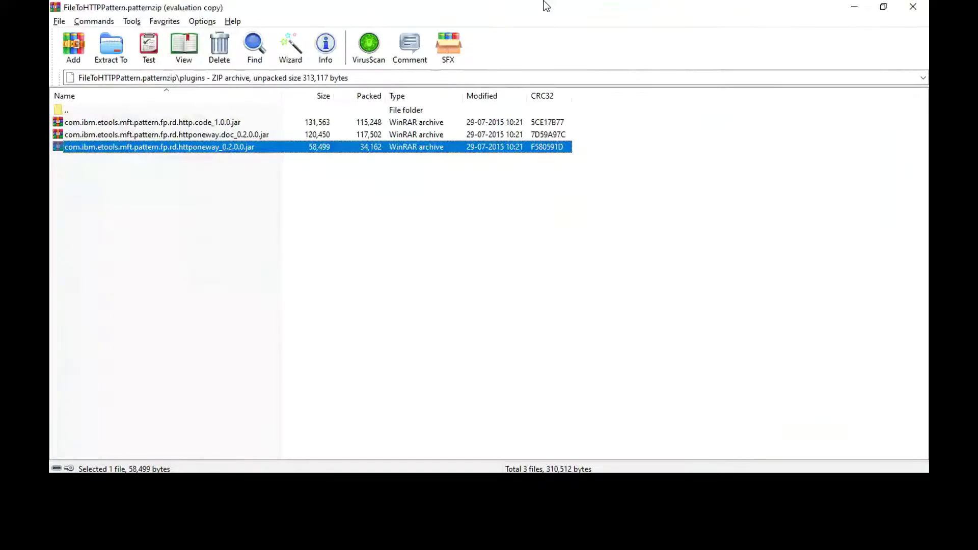
Open com.ibm.etools.mft.pattern.fp.rd.httponeway.doc_0.2.0.0.jar from the plugins folder and maximize its window
{"action": "key", "text": "Up"}
{"action": "key", "text": "Return"}
{"action": "key", "text": "Down"}
{"action": "key", "text": "Down"}
{"action": "key", "text": "Escape"}
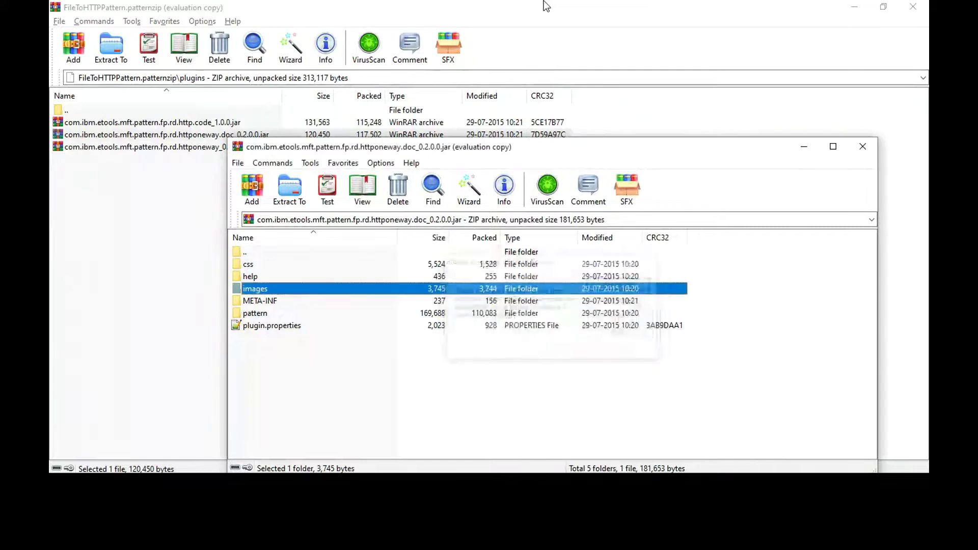
{"action": "key", "text": "super+Up"}
Look into the images folder of the documentation JAR and return to the archive root
{"action": "key", "text": "Return"}
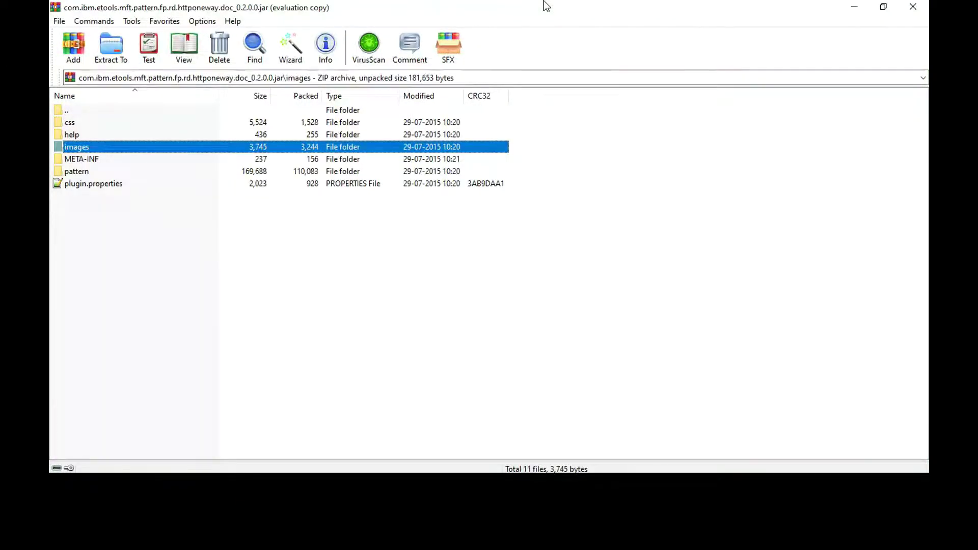
{"action": "key", "text": "Down"}
{"action": "key", "text": "BackSpace"}
Open the documentation JAR's pattern folder and go through its files down to recordprocessor.htm
{"action": "key", "text": "Down"}
{"action": "key", "text": "Down"}
{"action": "key", "text": "Return"}
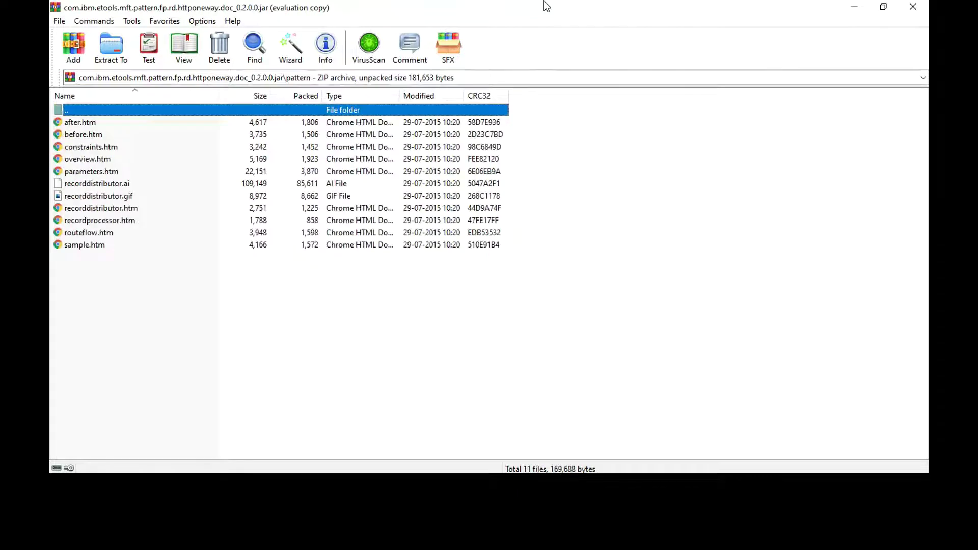
{"action": "key", "text": "Down"}
{"action": "key", "text": "Down"}
{"action": "key", "text": "Down"}
{"action": "key", "text": "Down"}
{"action": "key", "text": "Down"}
{"action": "key", "text": "Down"}
{"action": "key", "text": "Down"}
{"action": "key", "text": "Down"}
{"action": "key", "text": "Down"}
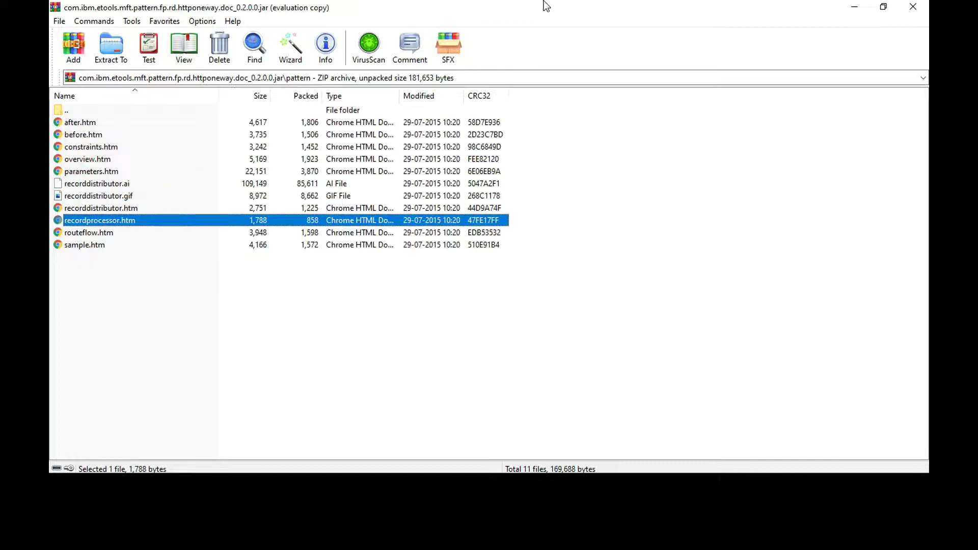
Open recorddistributor.htm from the JAR's pattern folder, follow its link to the one-way pattern specification and review the overview and solution diagram
{"action": "key", "text": "Up"}
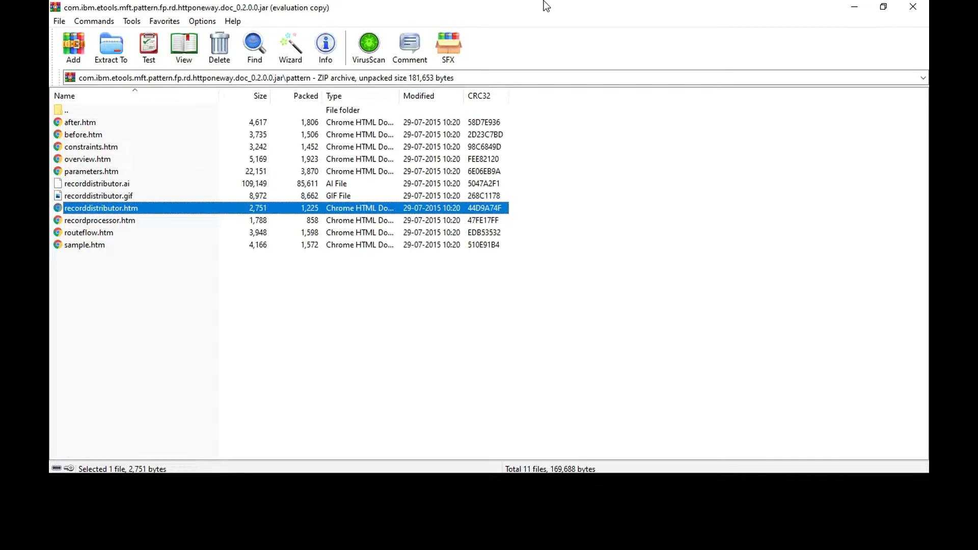
{"action": "key", "text": "Return"}
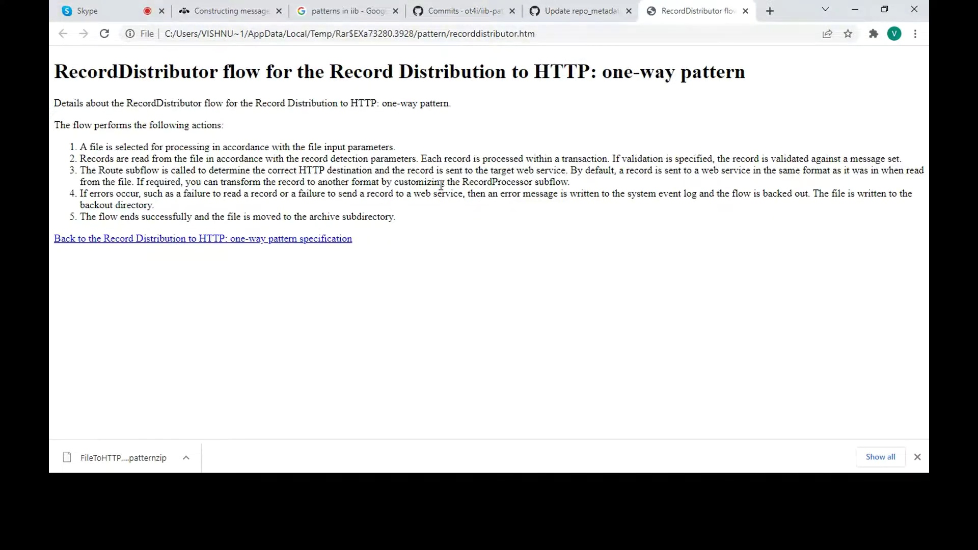
{"action": "left_click", "coordinate": [332, 240]}
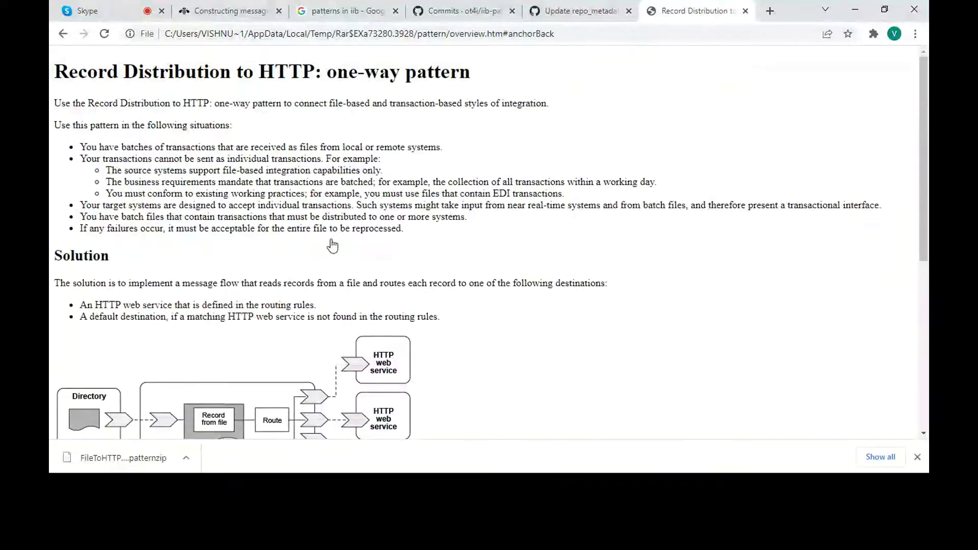
{"action": "scroll", "coordinate": [332, 246], "scroll_direction": "down", "scroll_amount": 5}
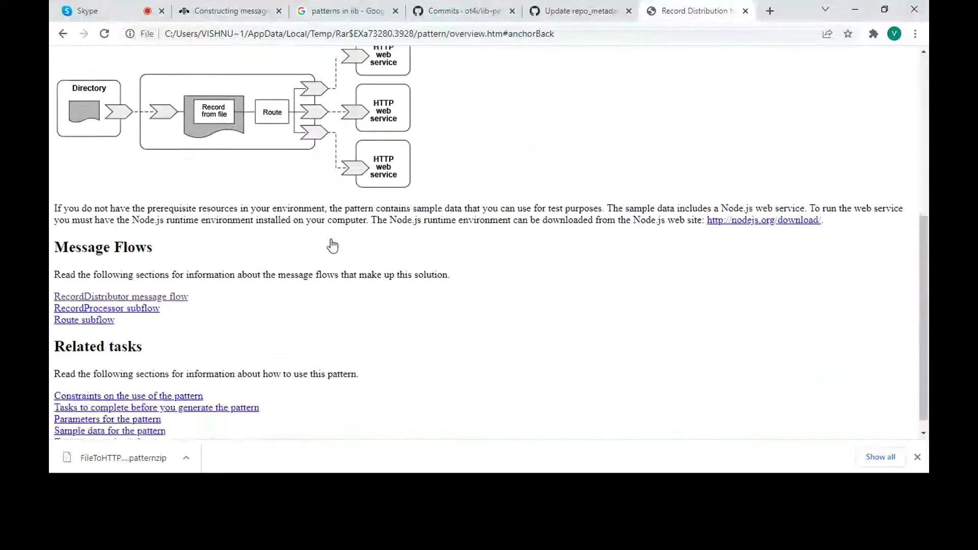
{"action": "scroll", "coordinate": [332, 247], "scroll_direction": "up", "scroll_amount": 5}
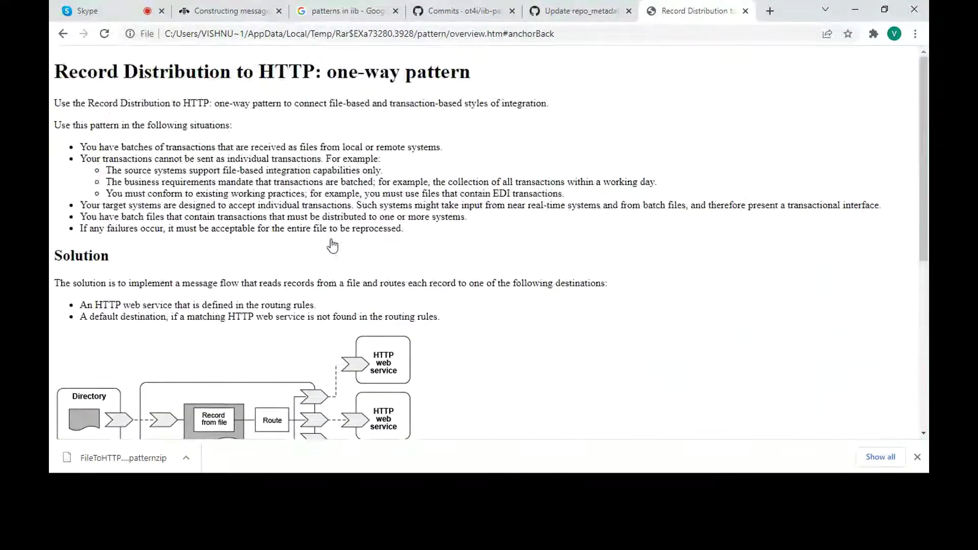
{"action": "scroll", "coordinate": [332, 246], "scroll_direction": "down", "scroll_amount": 4}
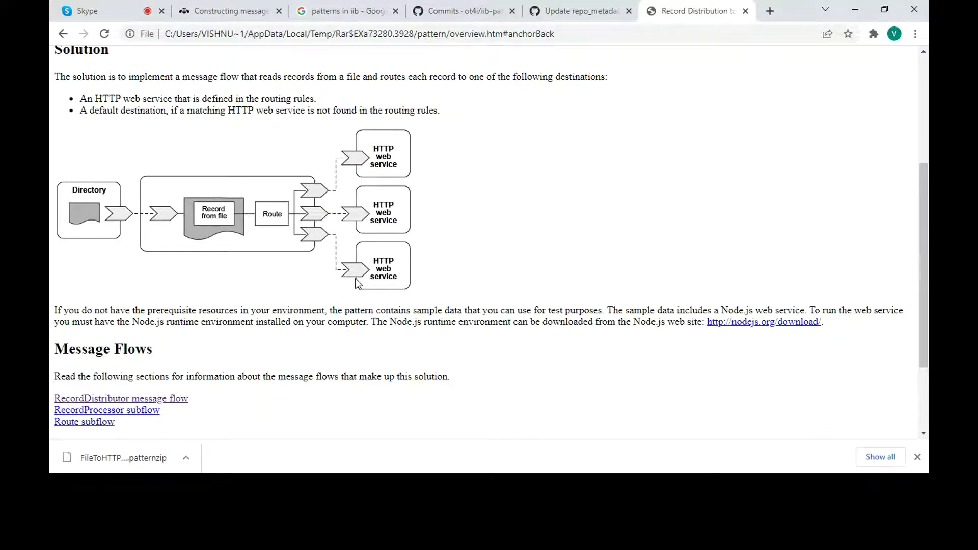
View the RecordProcessor subflow page from the Message Flows links, and close the downloads bar and the documentation tab
{"action": "left_click", "coordinate": [104, 412]}
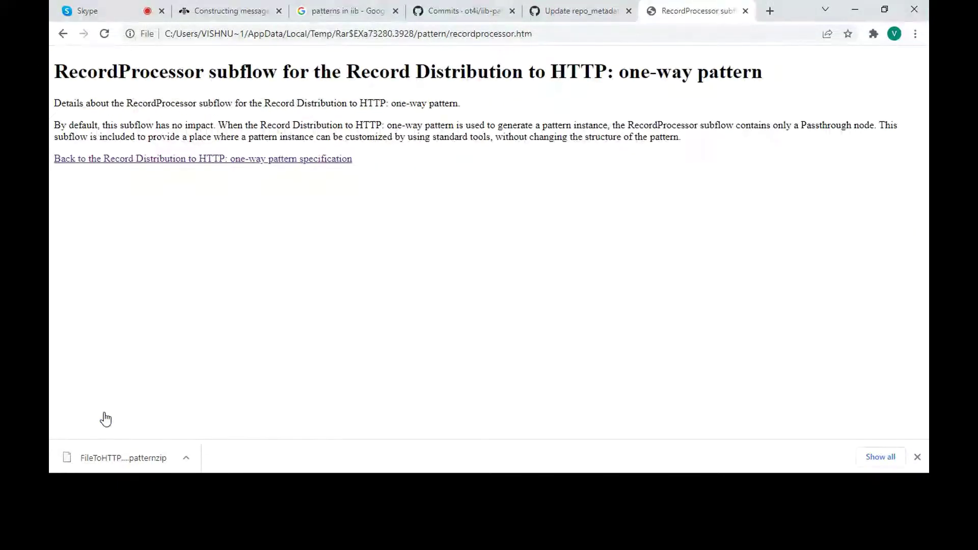
{"action": "left_click", "coordinate": [917, 456]}
{"action": "key", "text": "ctrl+w"}
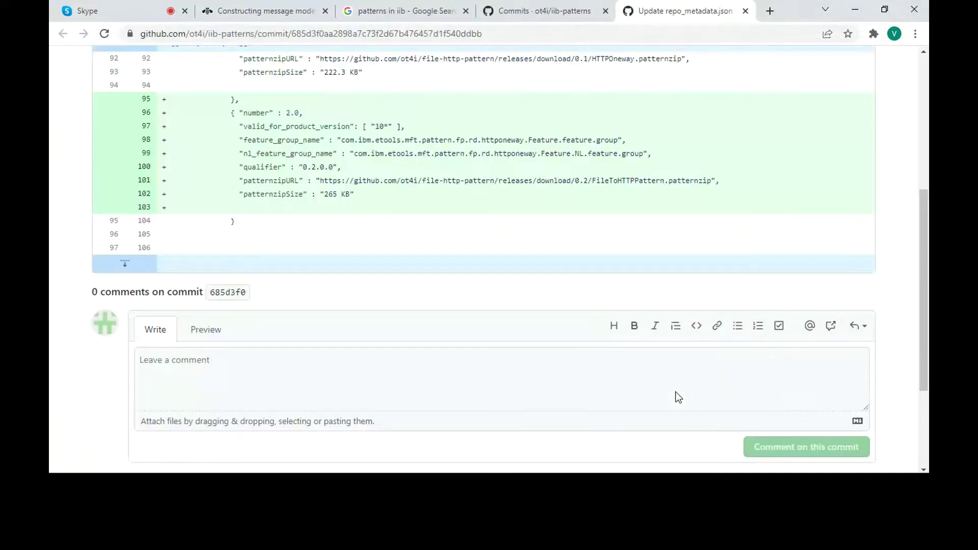
Switch to WinRAR, go up from the documentation JAR to the Temp folder, and return to the GitHub commit page in Chrome
{"action": "key", "text": "alt+Tab"}
{"action": "key", "text": "BackSpace"}
{"action": "key", "text": "BackSpace"}
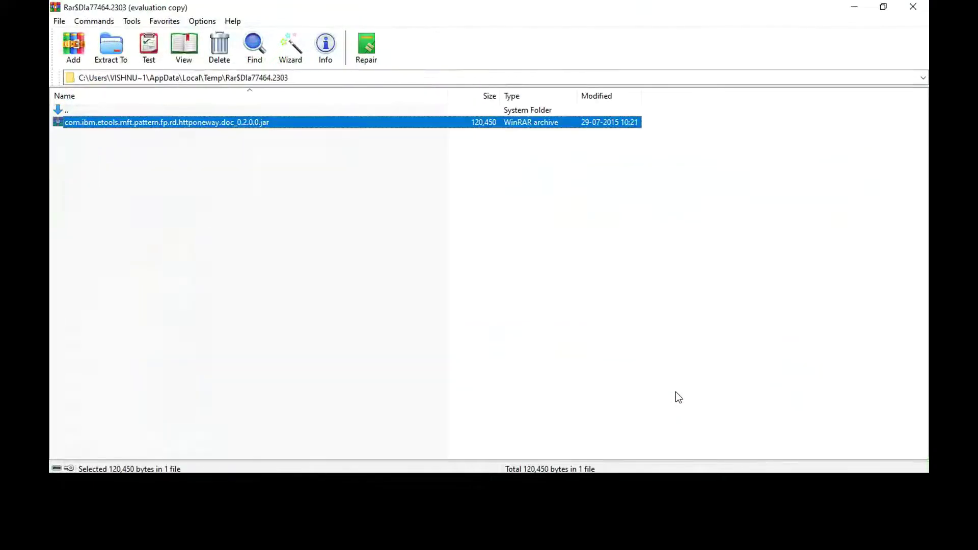
{"action": "key", "text": "BackSpace"}
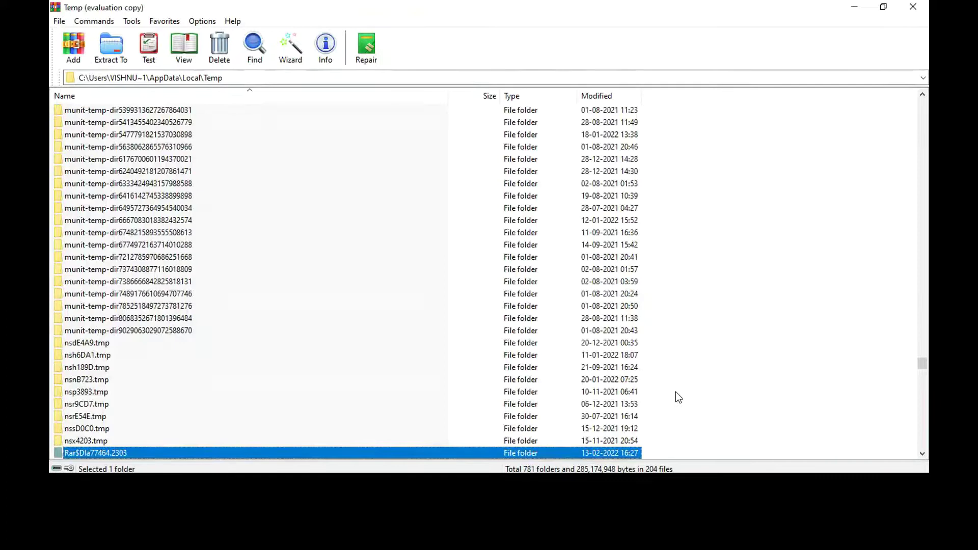
{"action": "key", "text": "alt+Tab"}
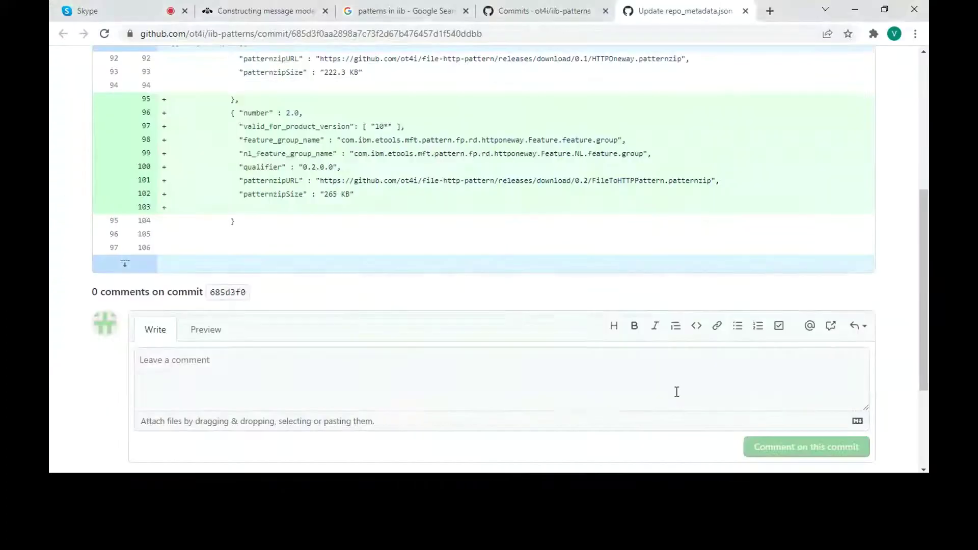